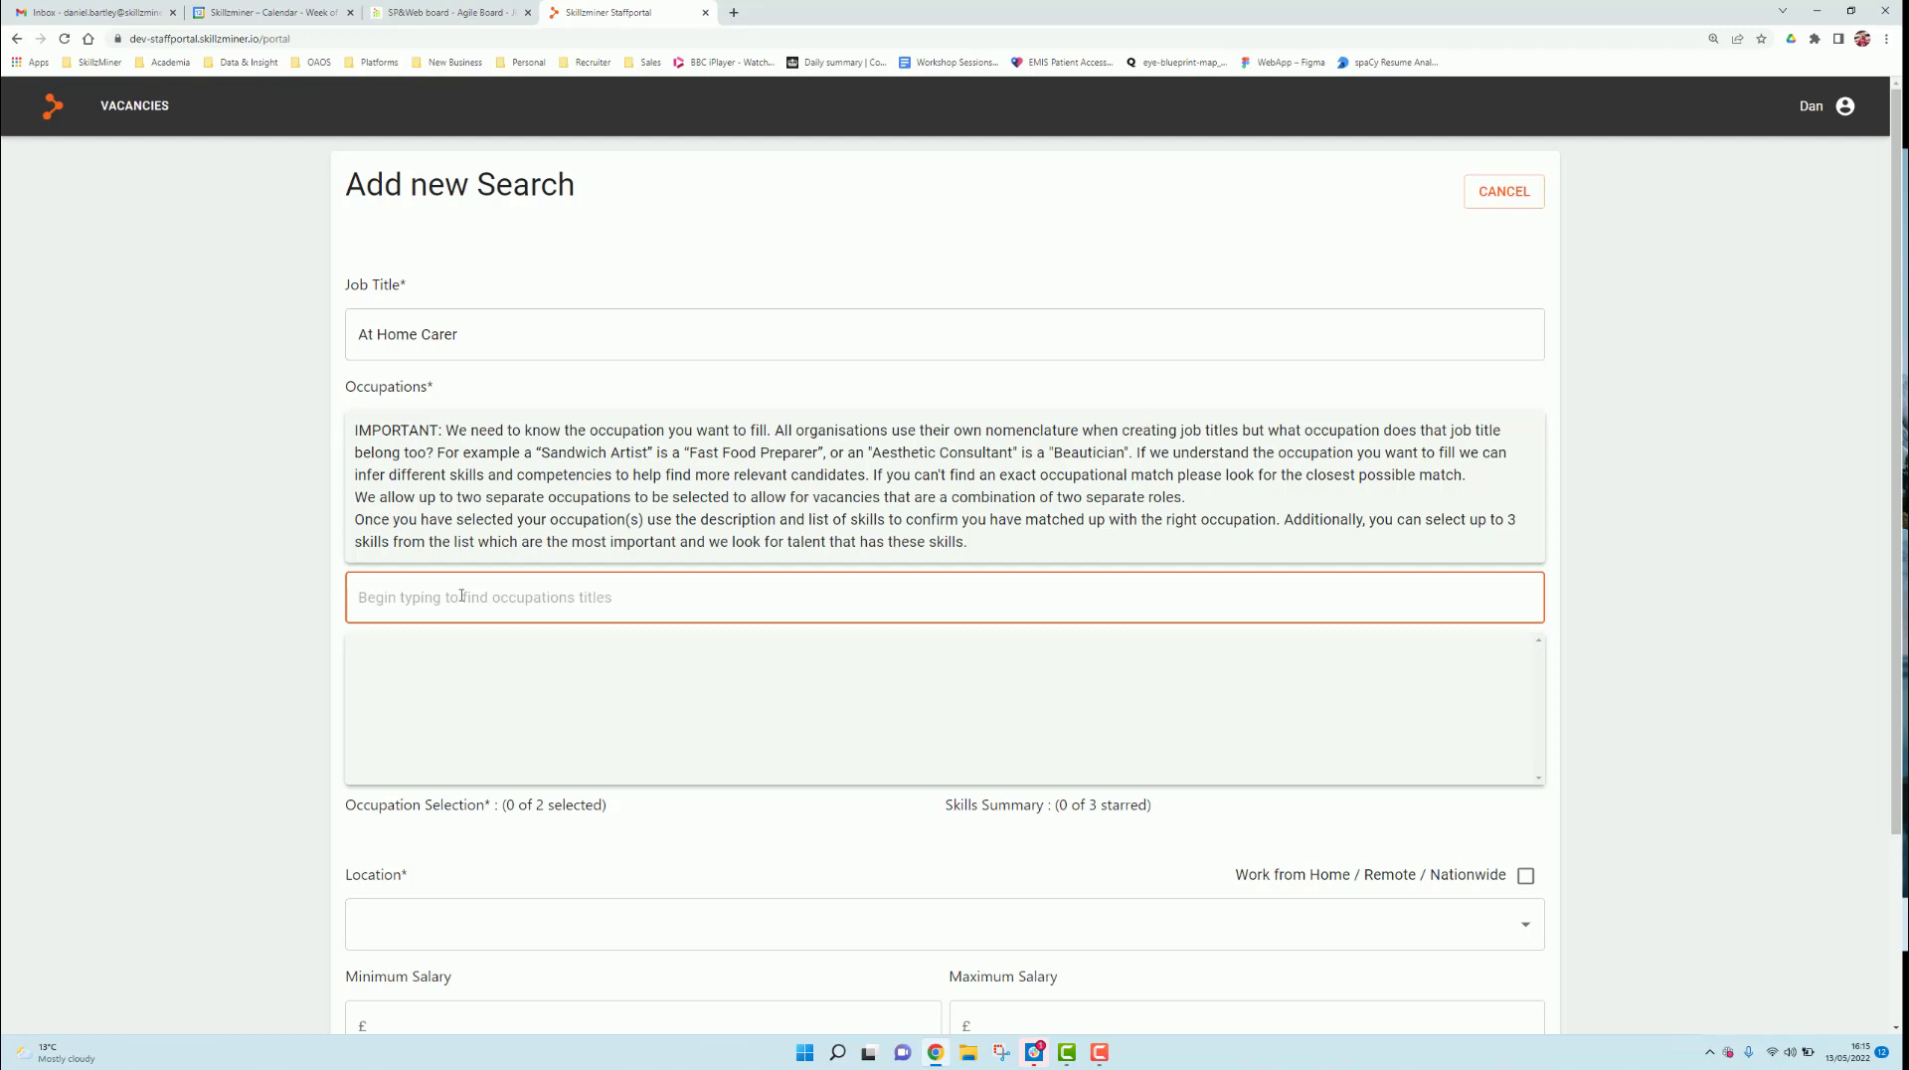
# - Search the occupation titles for "starbucks", check the suggested matches and clear the search text
pyautogui.write('starbucks')
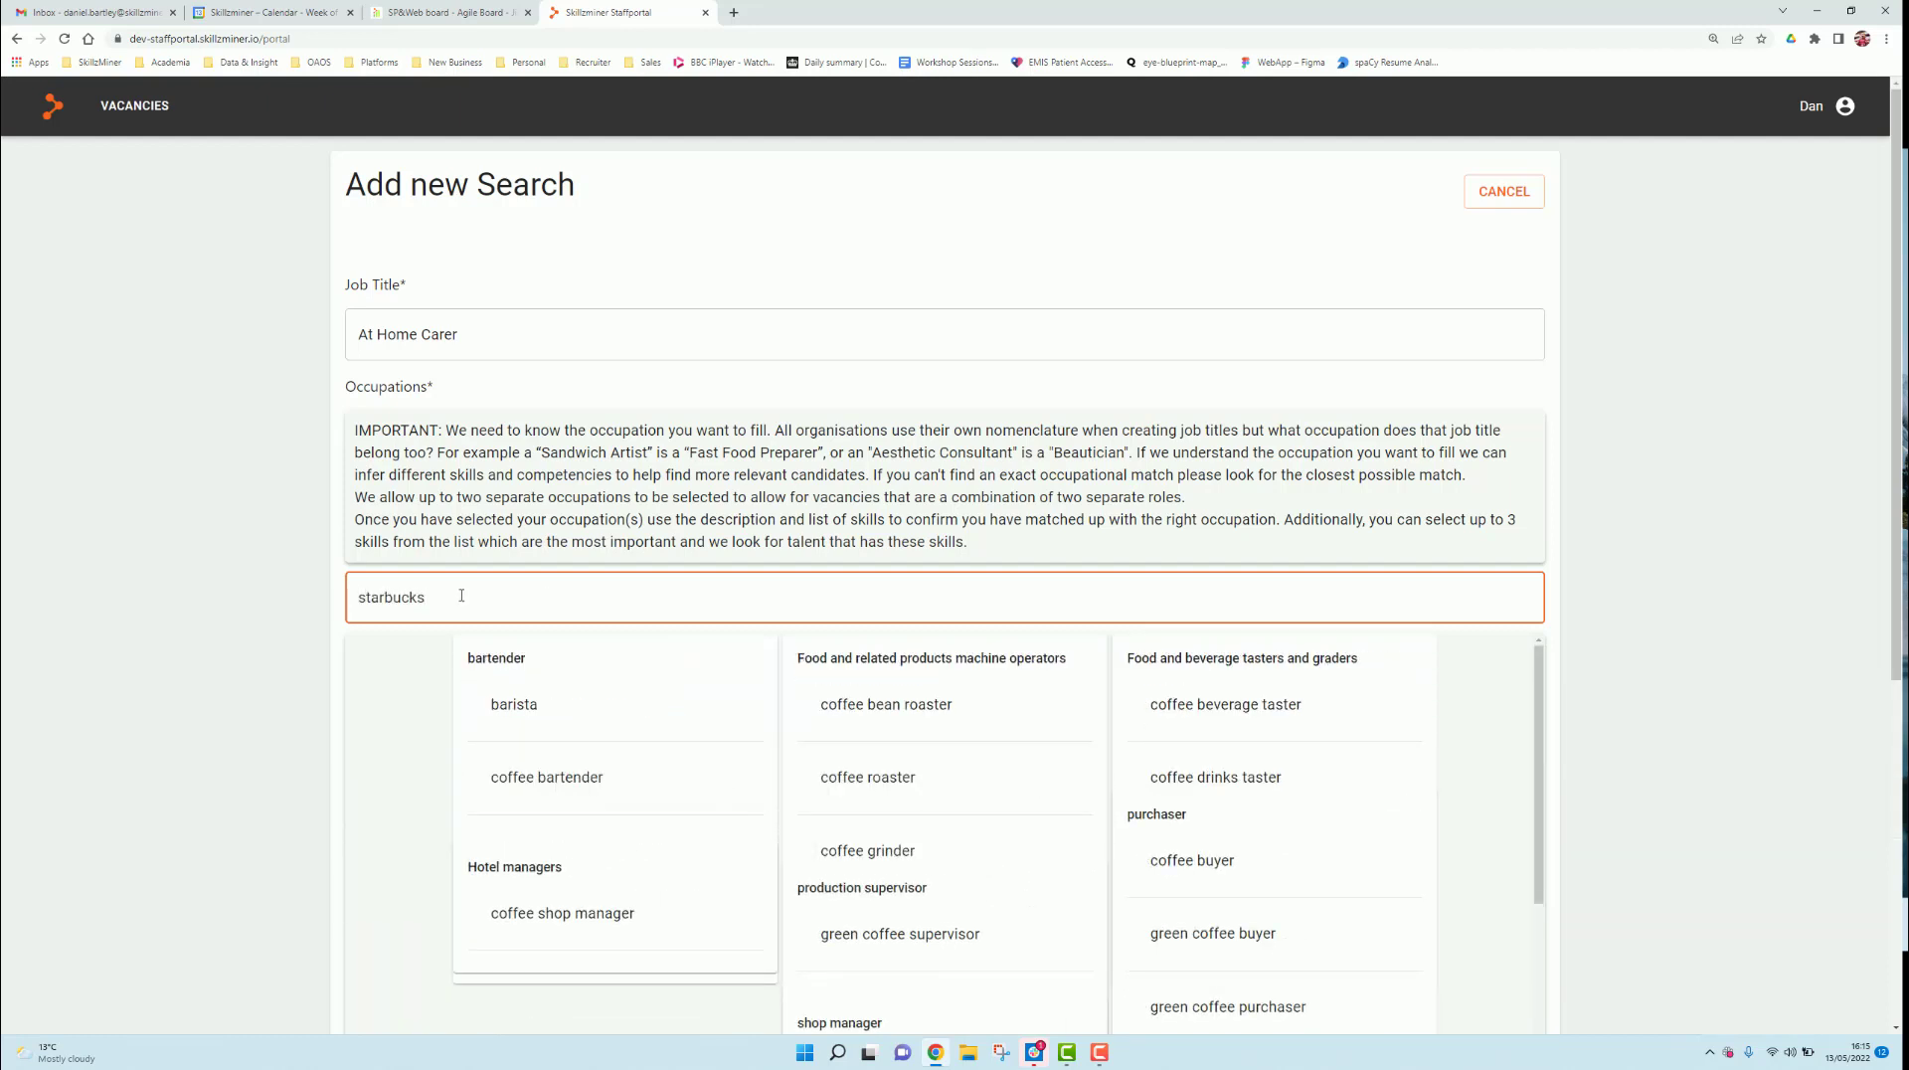
pyautogui.press('BackSpace')
pyautogui.press('BackSpace')
pyautogui.press('BackSpace')
pyautogui.press('BackSpace')
pyautogui.press('BackSpace')
pyautogui.press('BackSpace')
pyautogui.press('BackSpace')
pyautogui.press('BackSpace')
pyautogui.press('BackSpace')
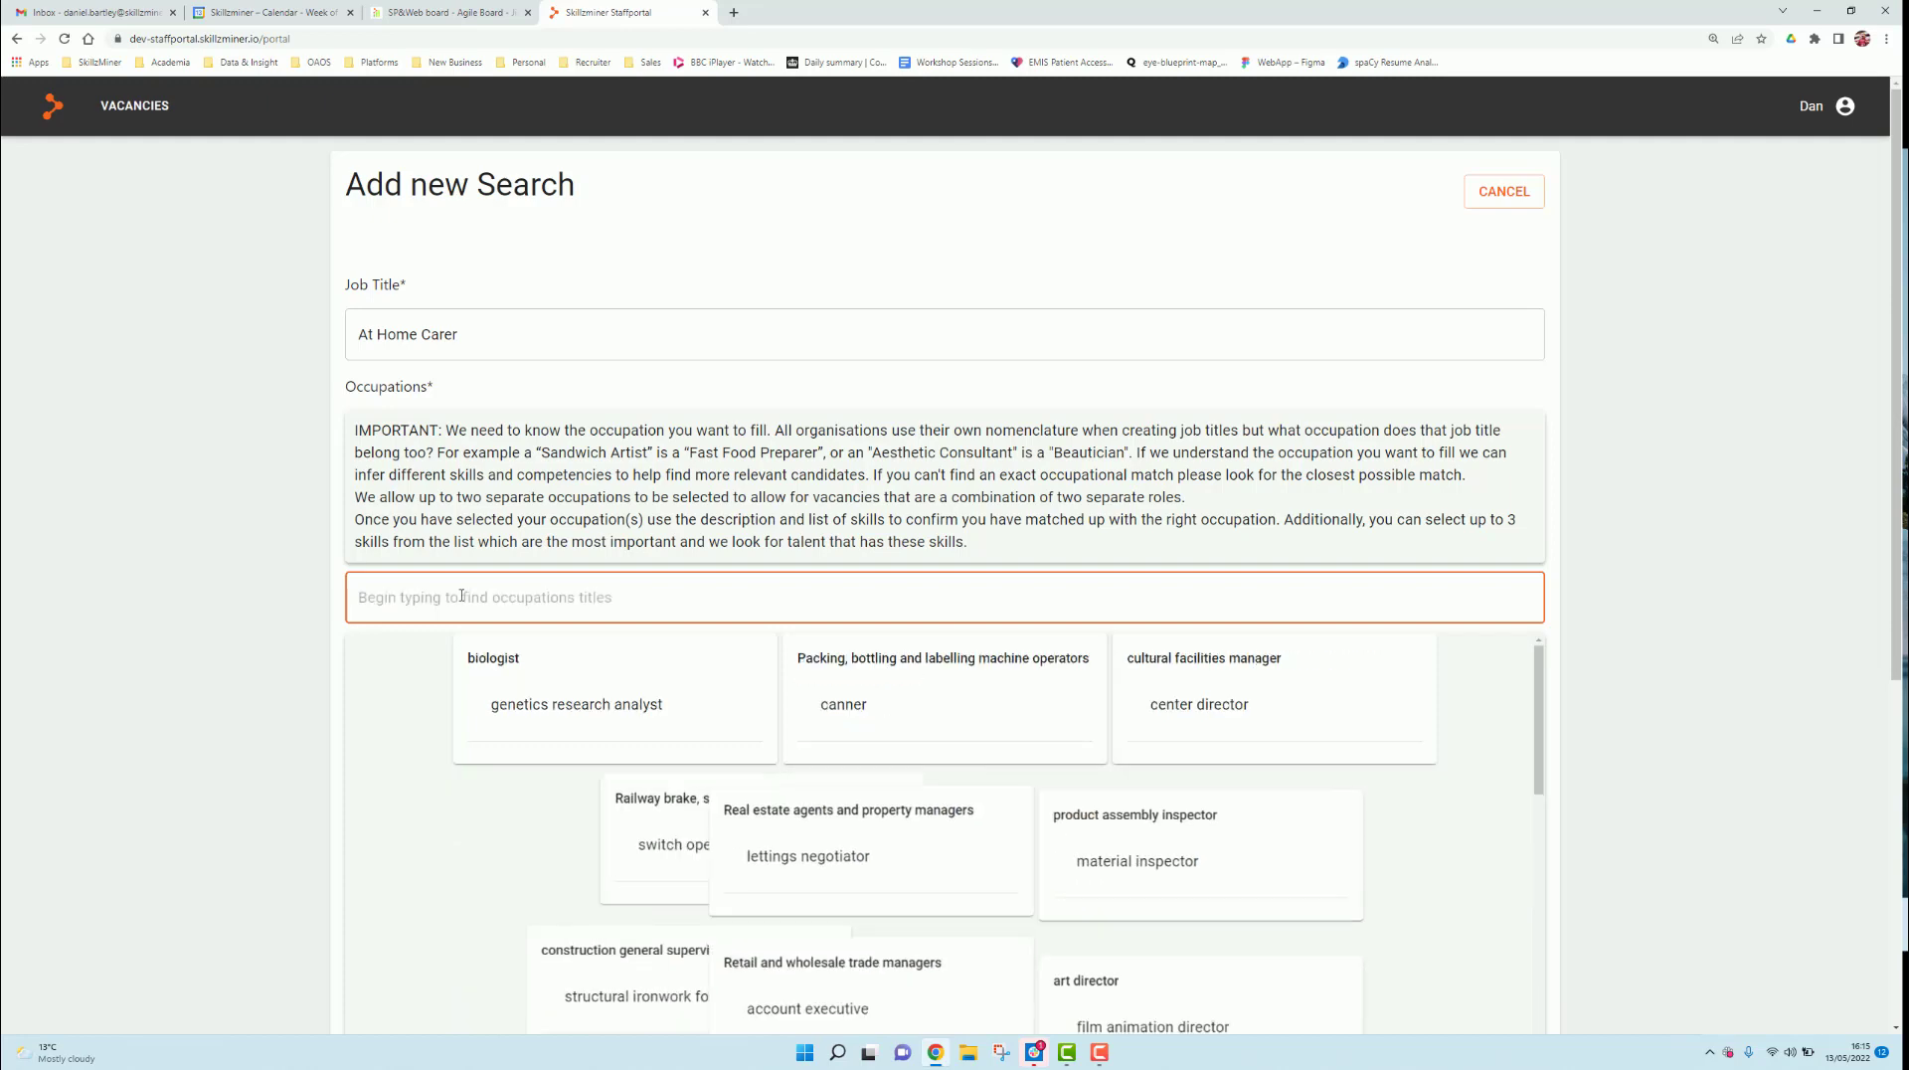
# - Look up occupations matching "tesco" and clear the search text
pyautogui.write('tesco')
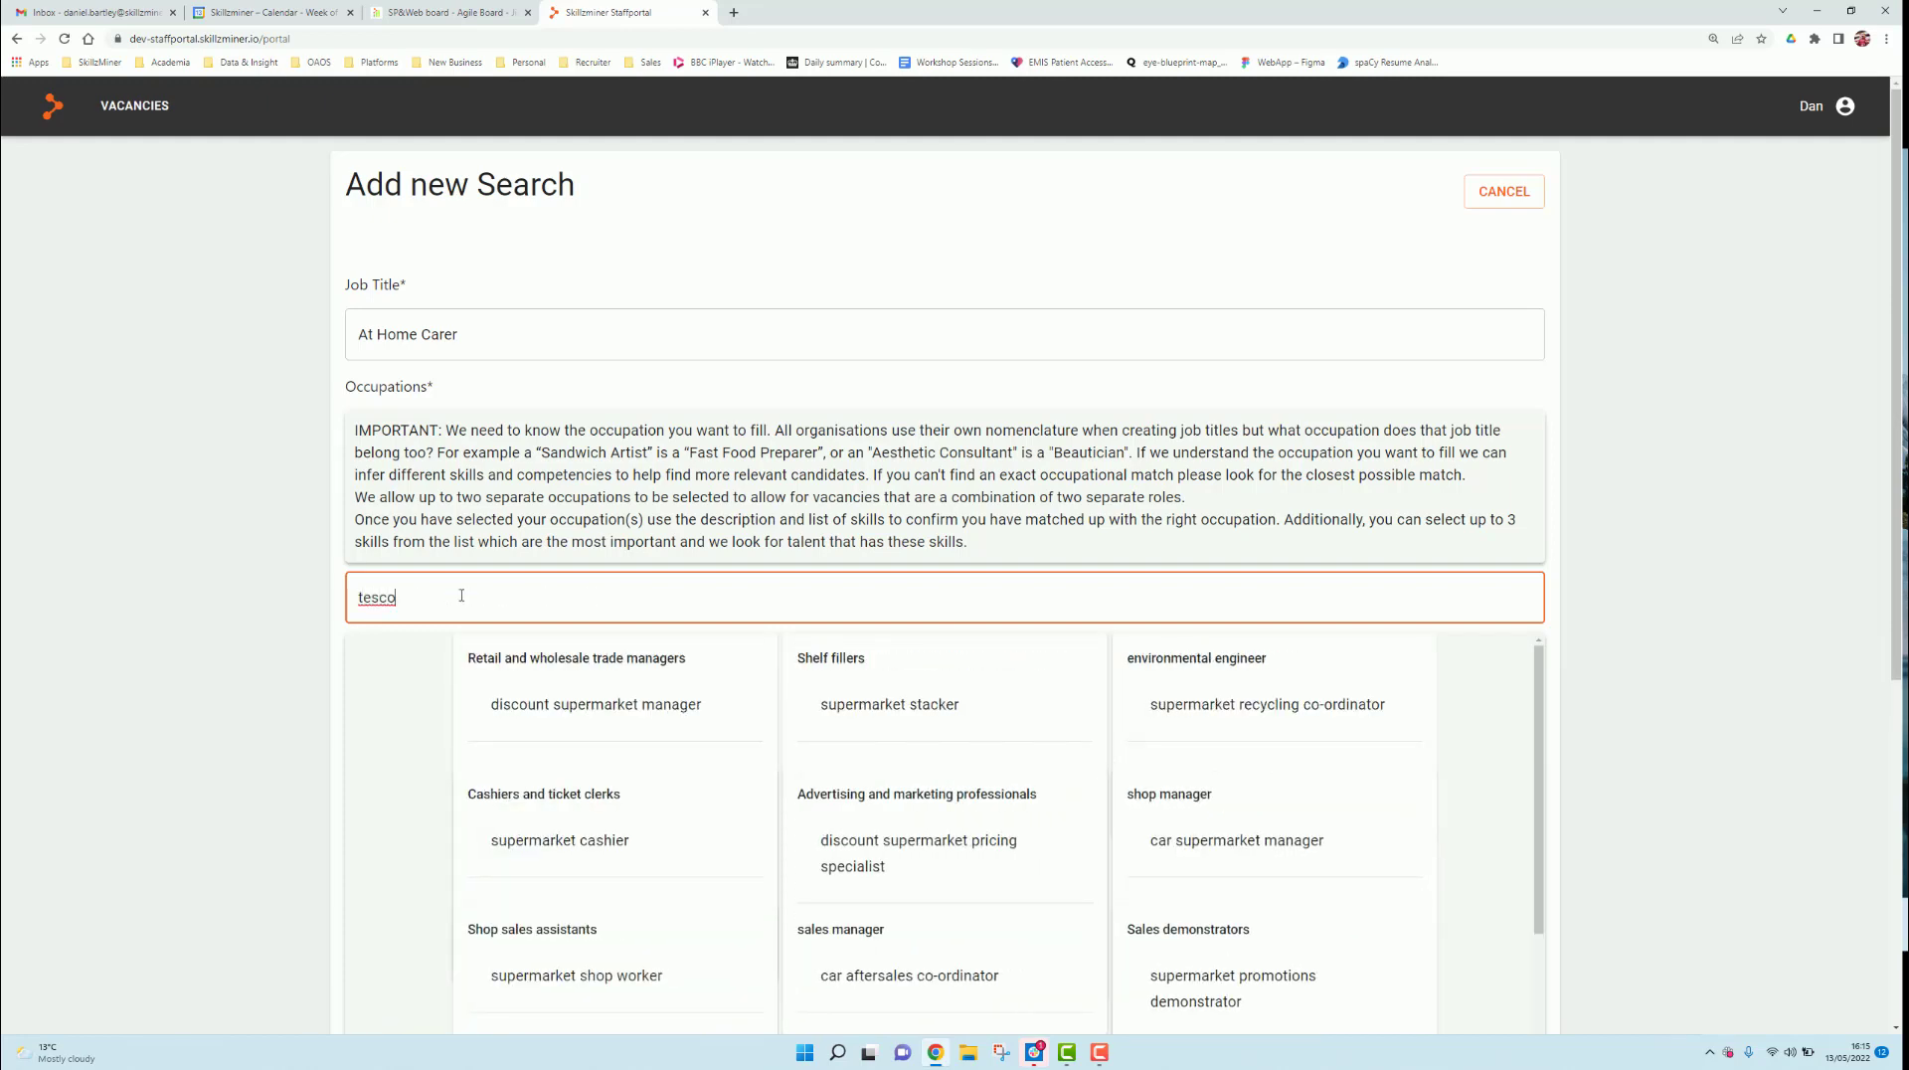
pyautogui.press('BackSpace')
pyautogui.press('BackSpace')
pyautogui.press('BackSpace')
pyautogui.press('BackSpace')
pyautogui.press('BackSpace')
# - Look up occupations matching "teeth" and empty the occupation search
pyautogui.write('t')
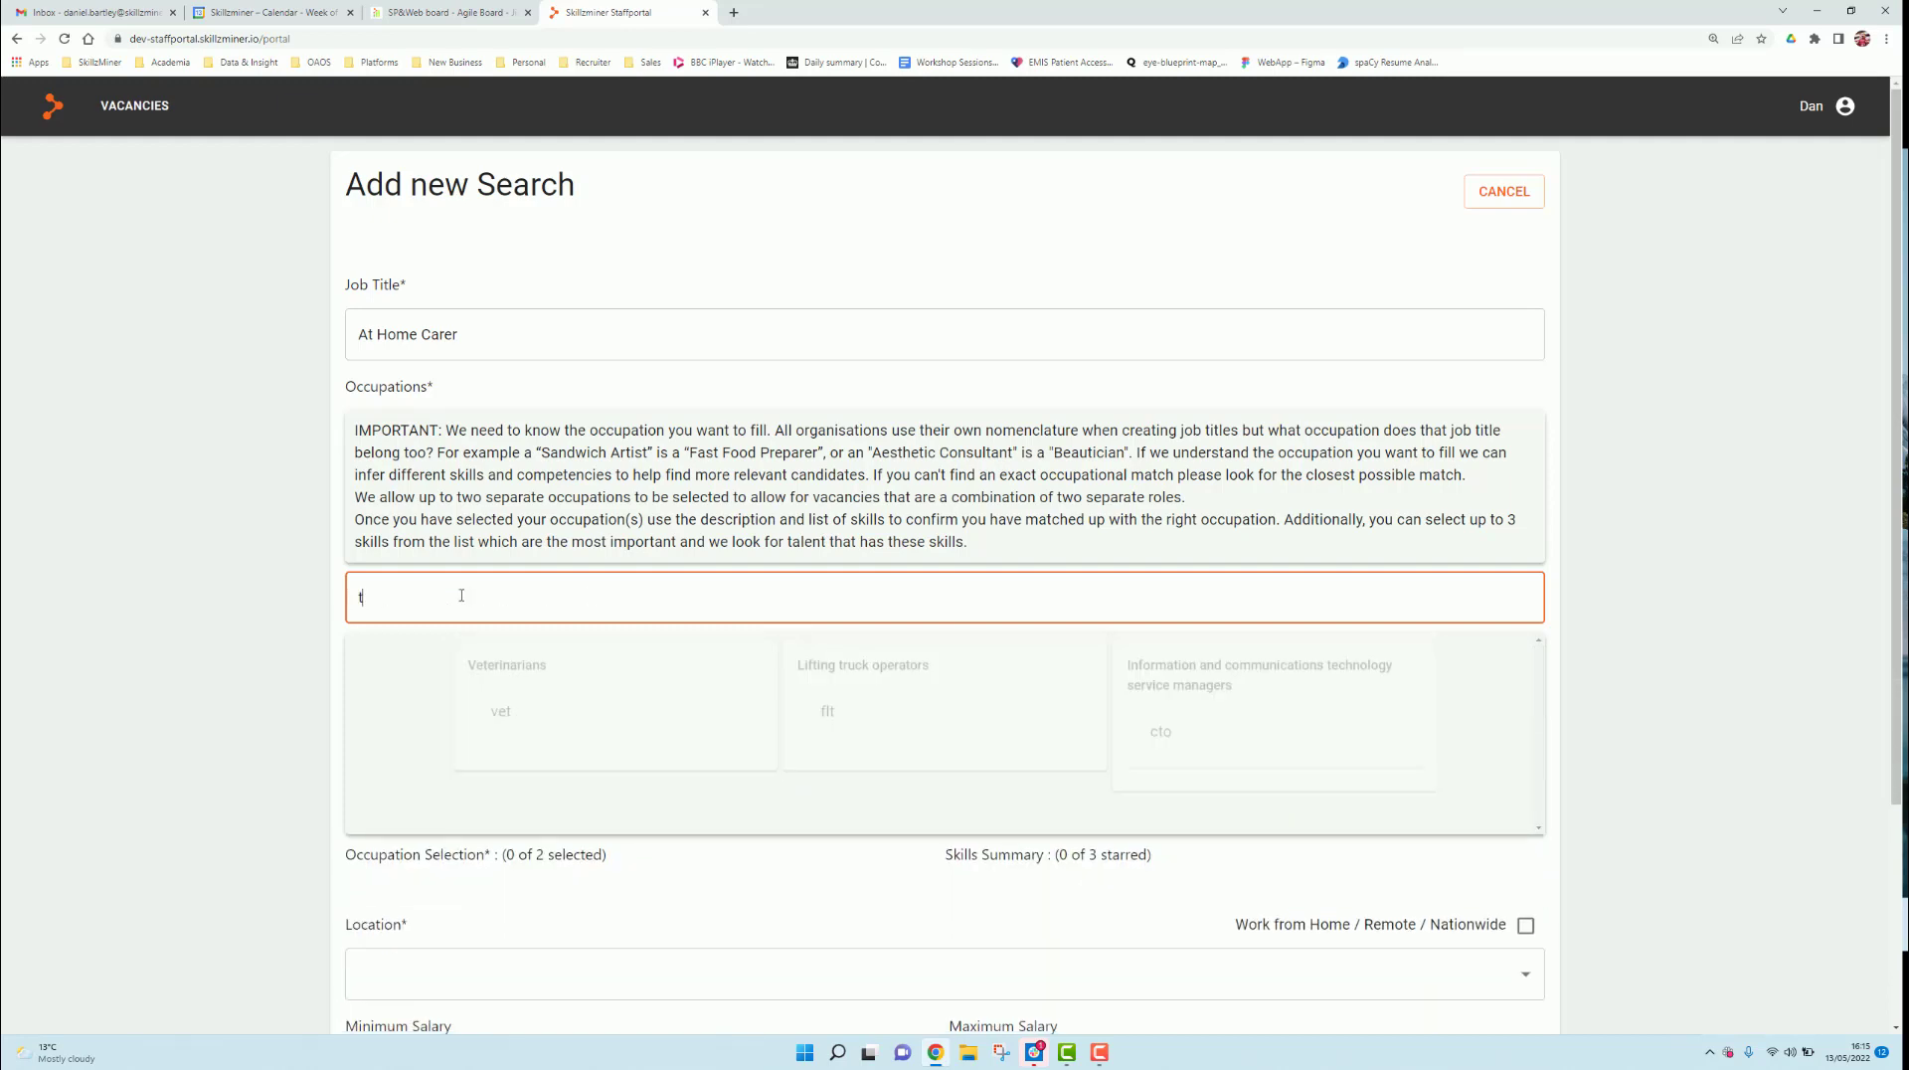
pyautogui.write('eeth')
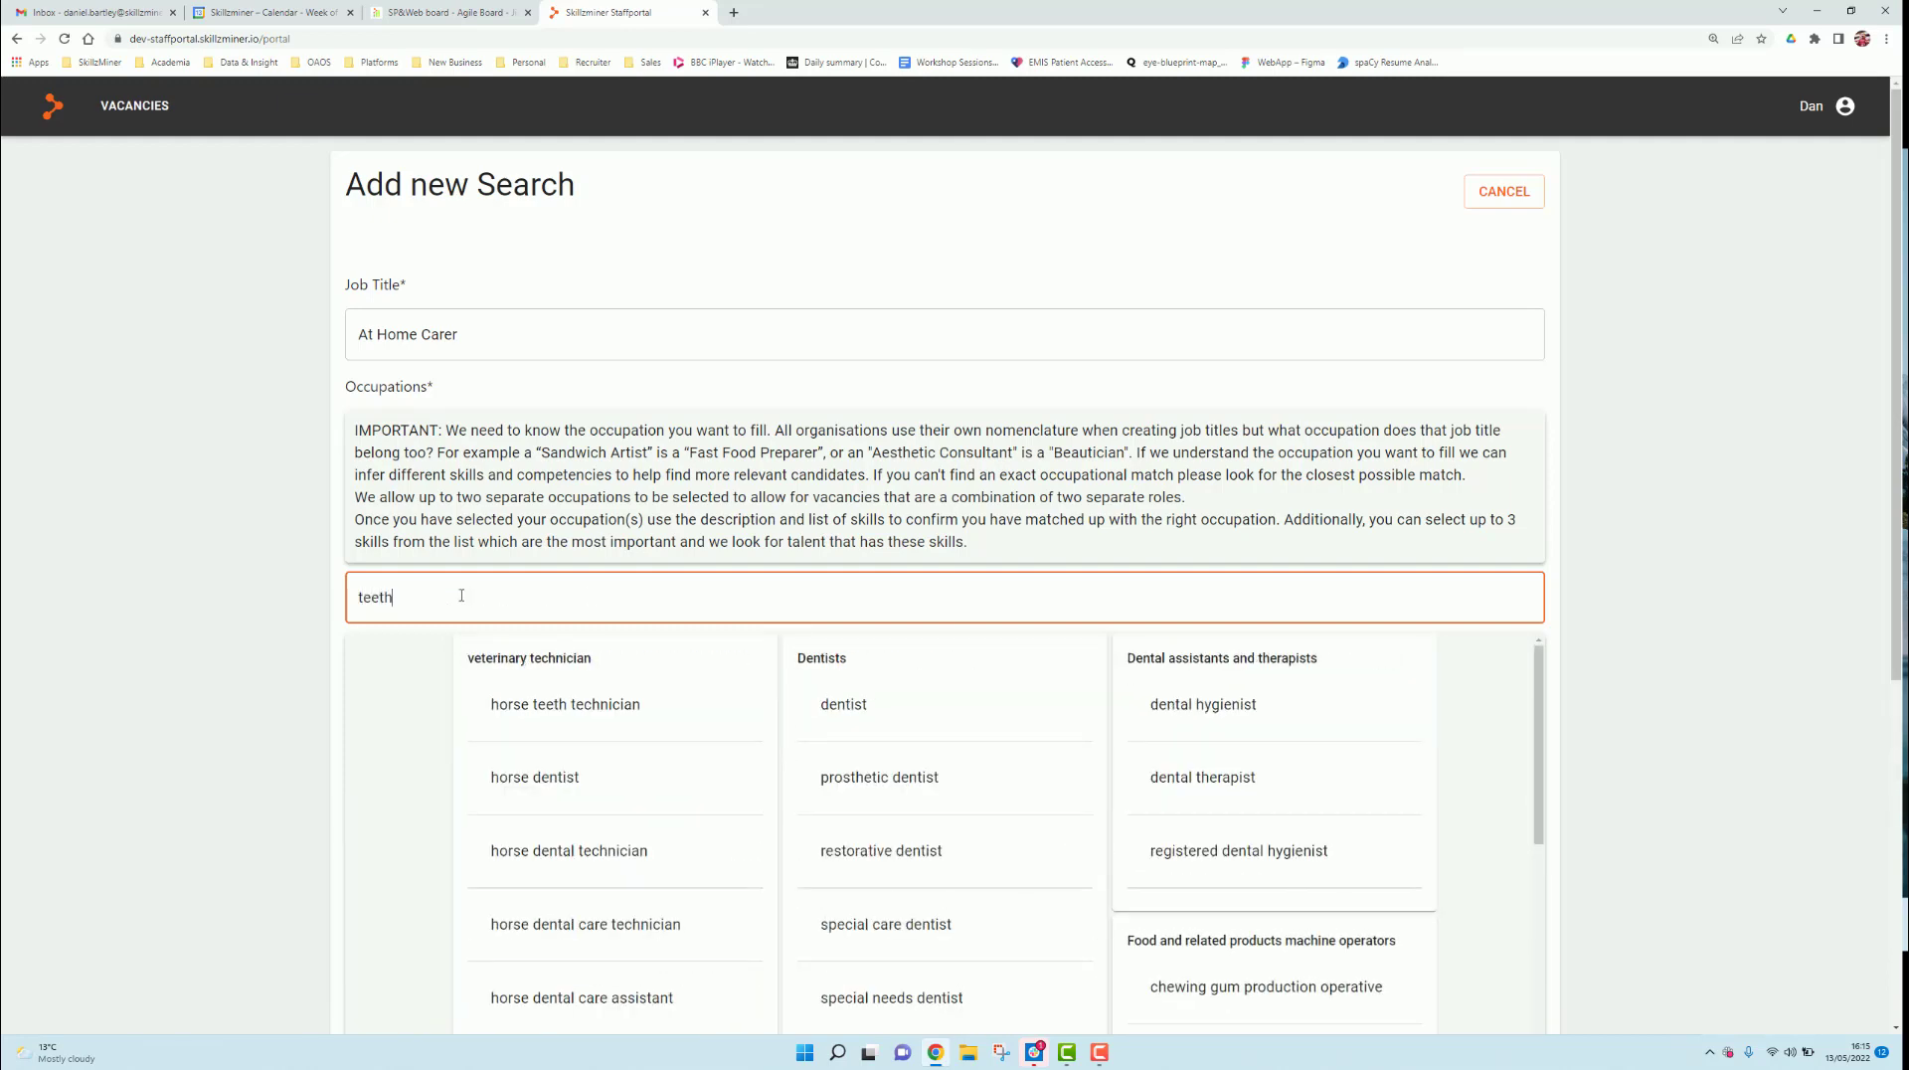
pyautogui.press('BackSpace')
pyautogui.press('BackSpace')
pyautogui.press('BackSpace')
pyautogui.press('BackSpace')
pyautogui.press('BackSpace')
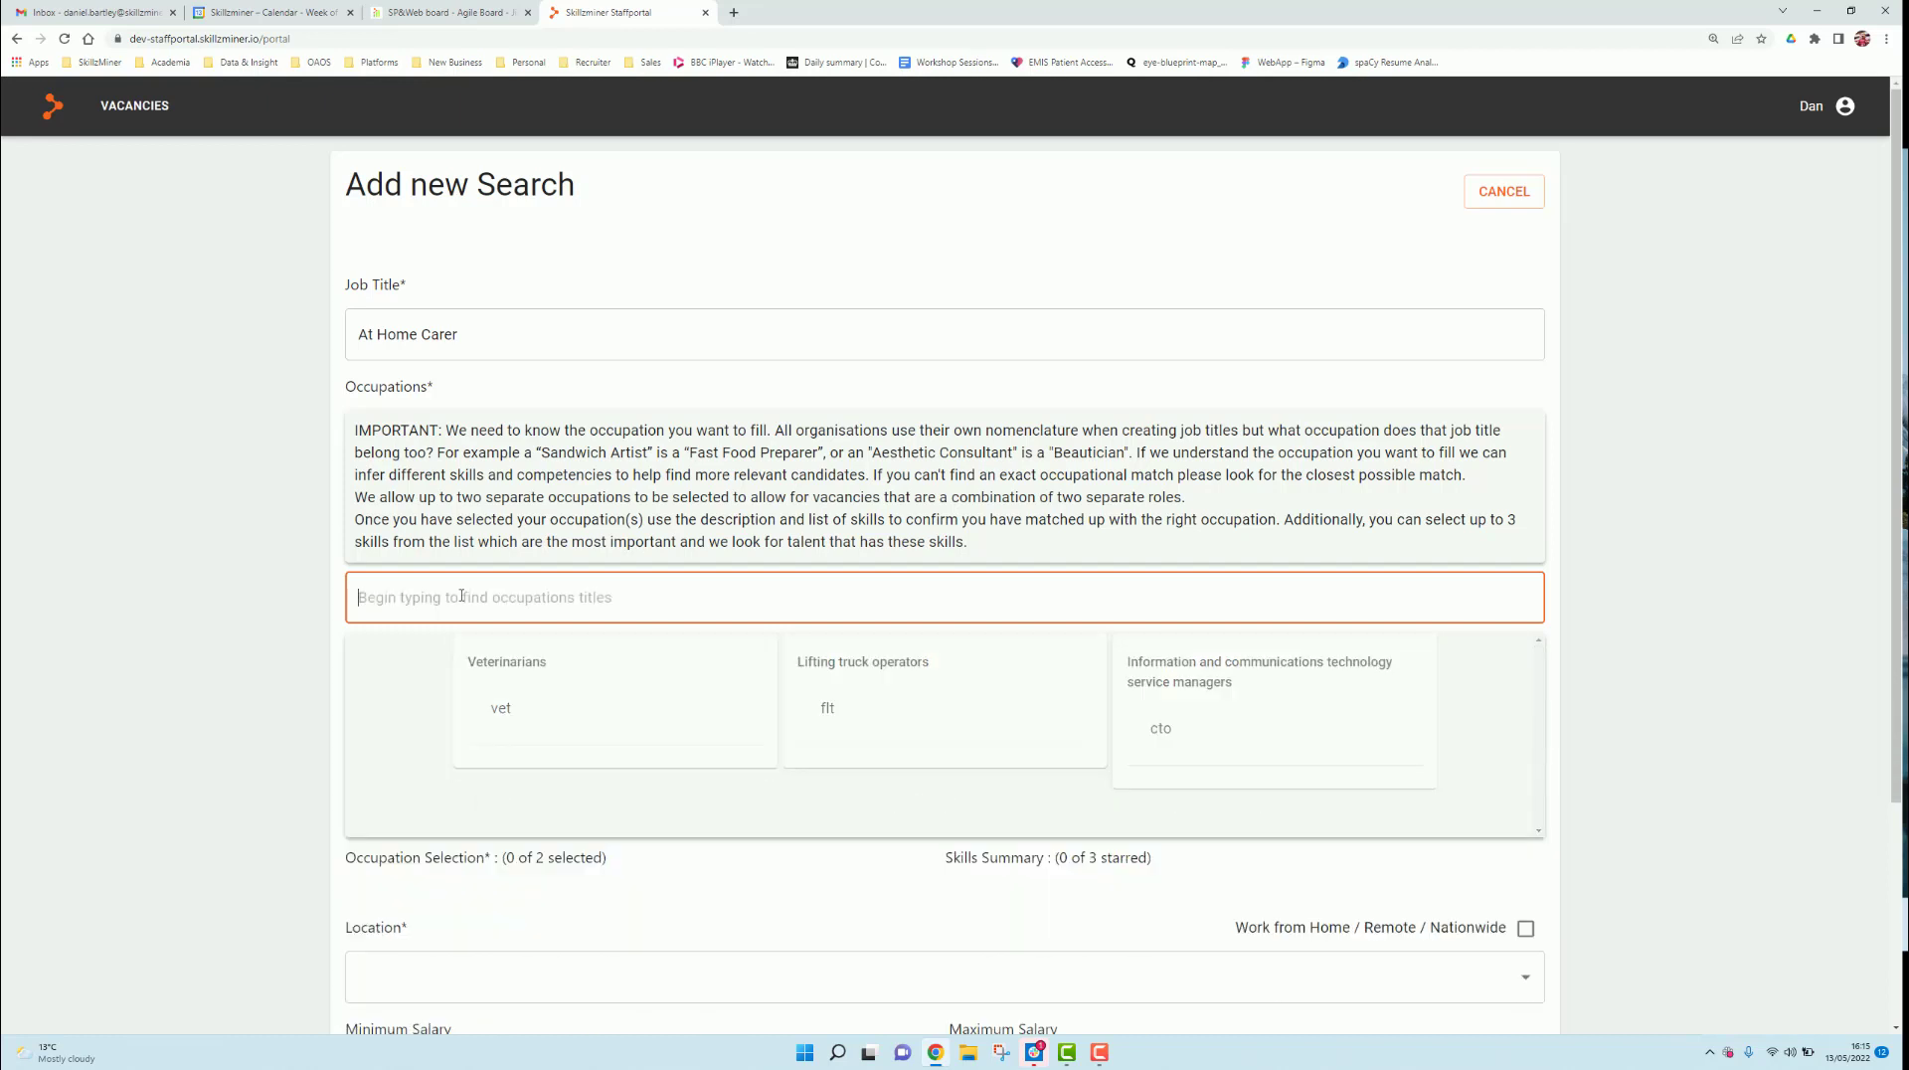
# - Search the occupation titles for "house" and remove the search term
pyautogui.write('house')
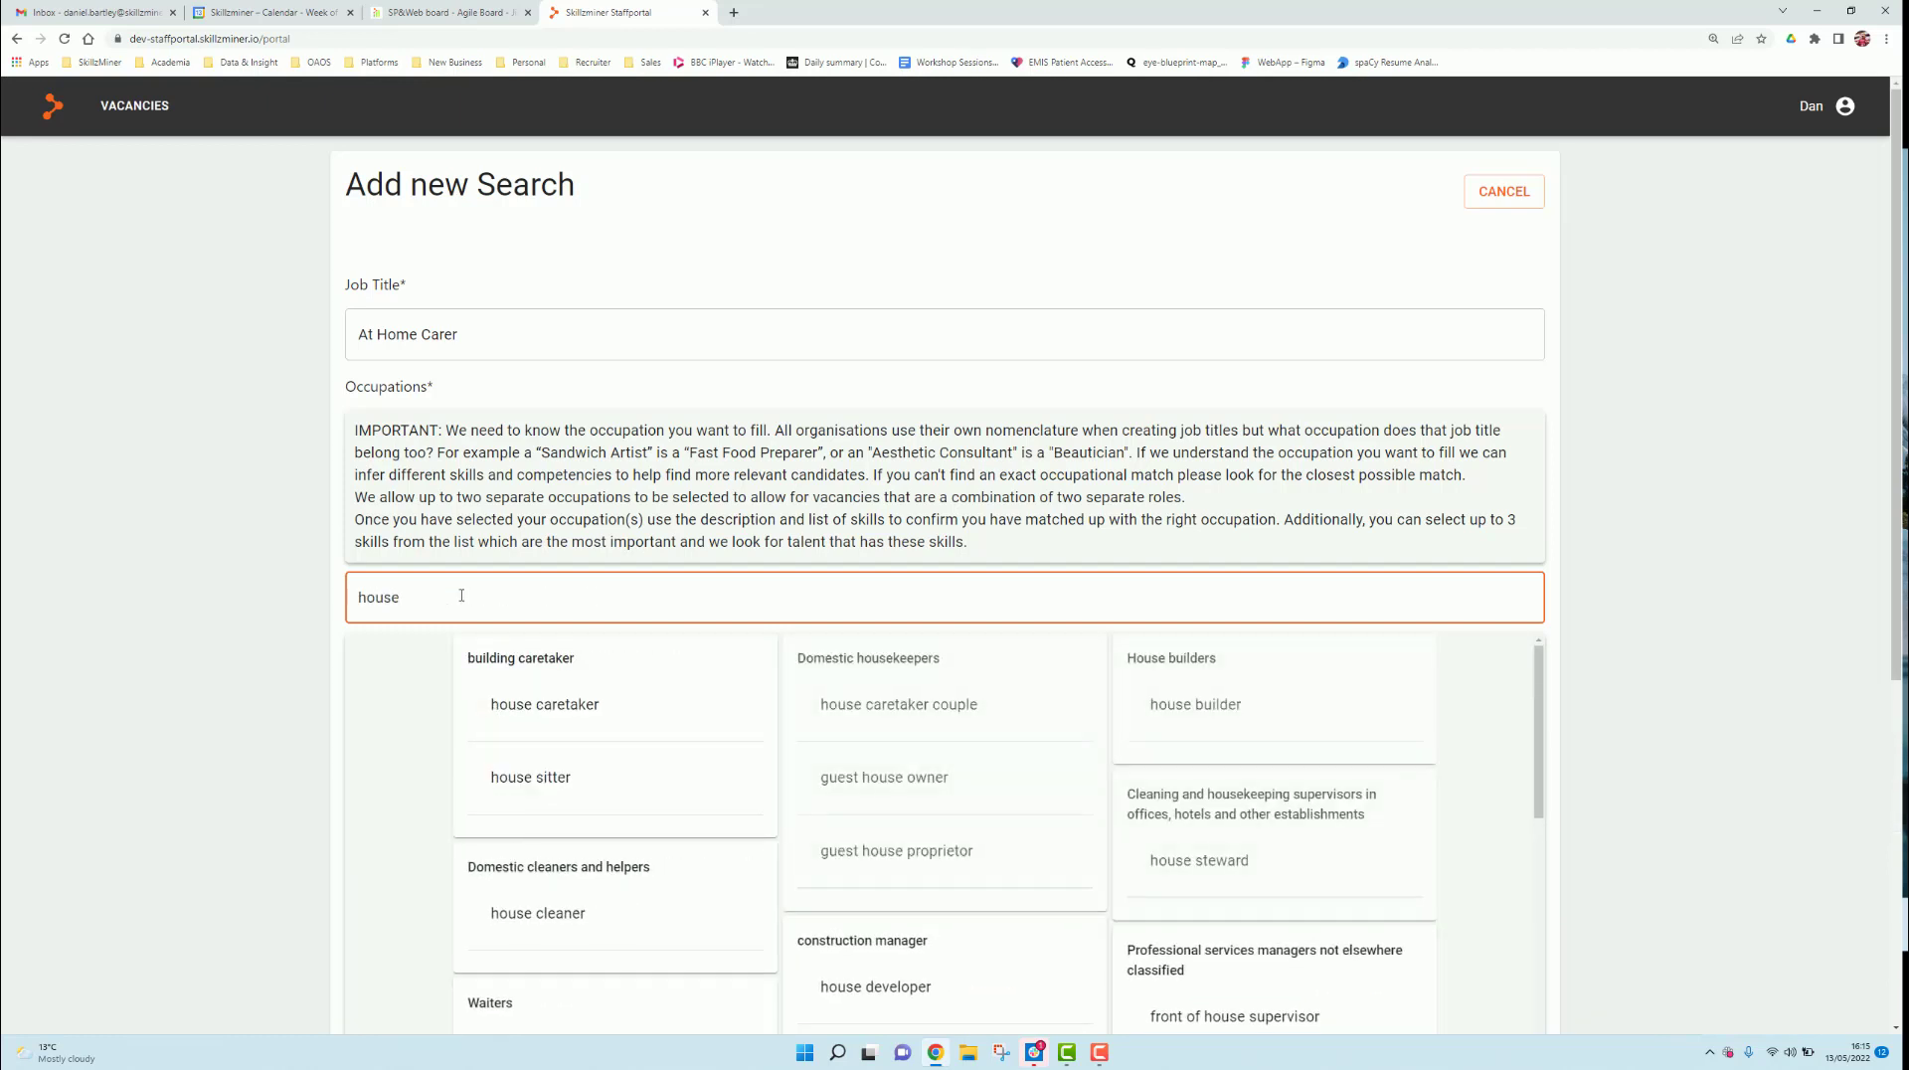
pyautogui.press('BackSpace')
pyautogui.press('BackSpace')
pyautogui.press('BackSpace')
pyautogui.press('BackSpace')
pyautogui.press('BackSpace')
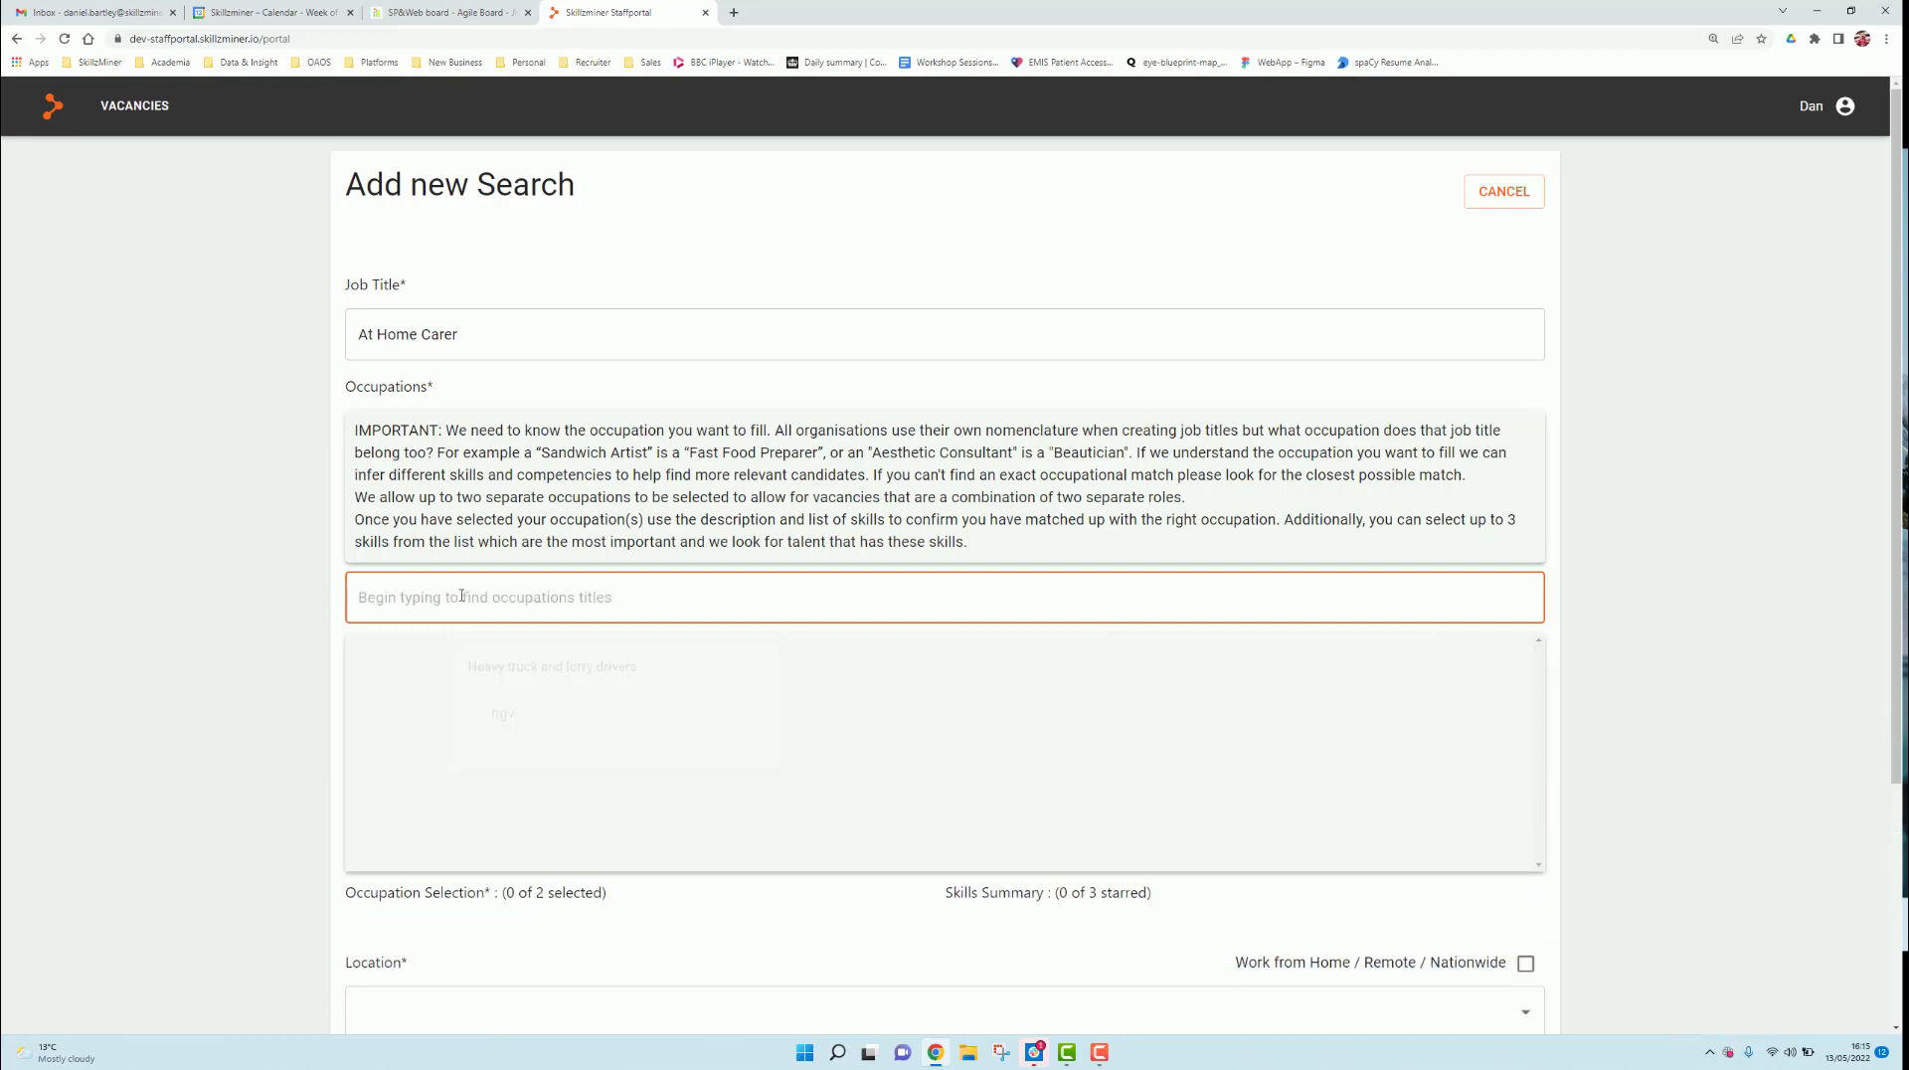
# - Search the occupation titles for the abbreviation "hca", check the suggestions and clear the search
pyautogui.write('hca')
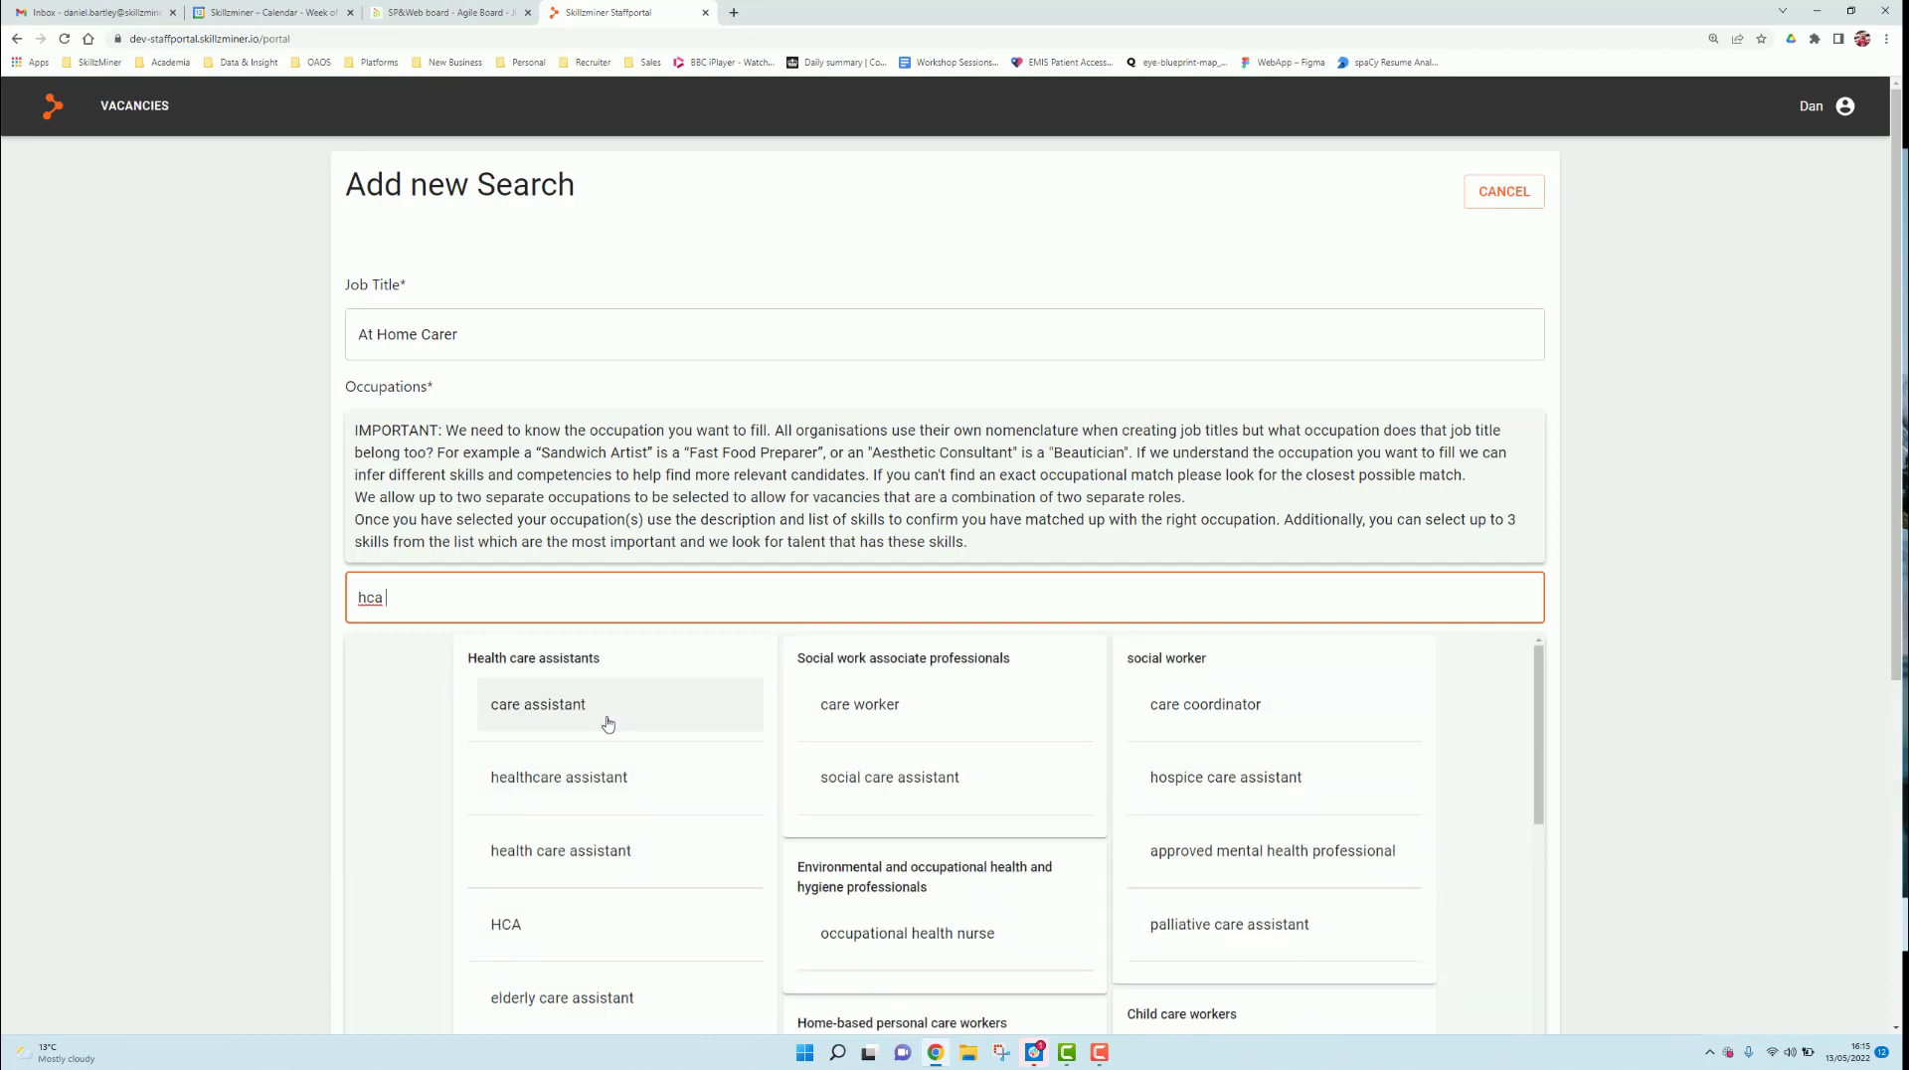
pyautogui.press('BackSpace')
pyautogui.press('BackSpace')
pyautogui.press('BackSpace')
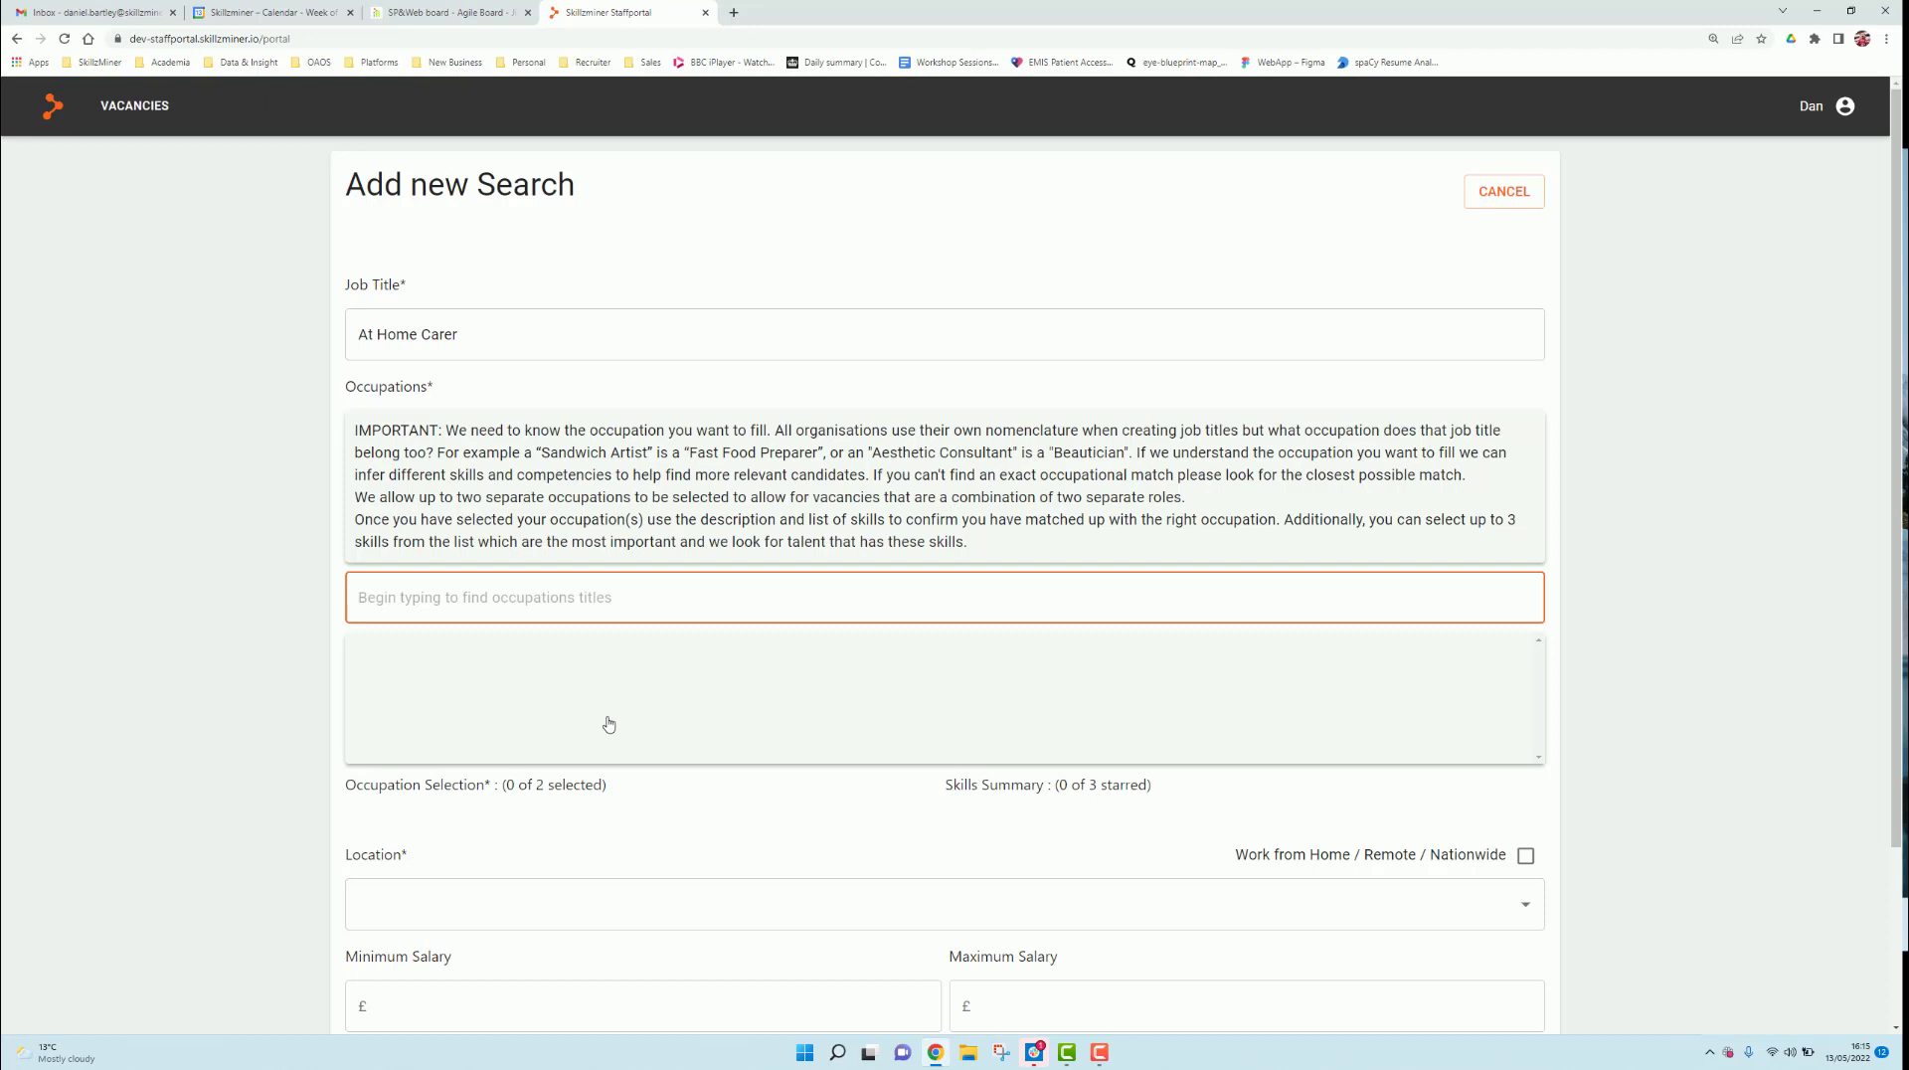
# - Look up occupations matching "breakfix" and delete the search text
pyautogui.write('breakf')
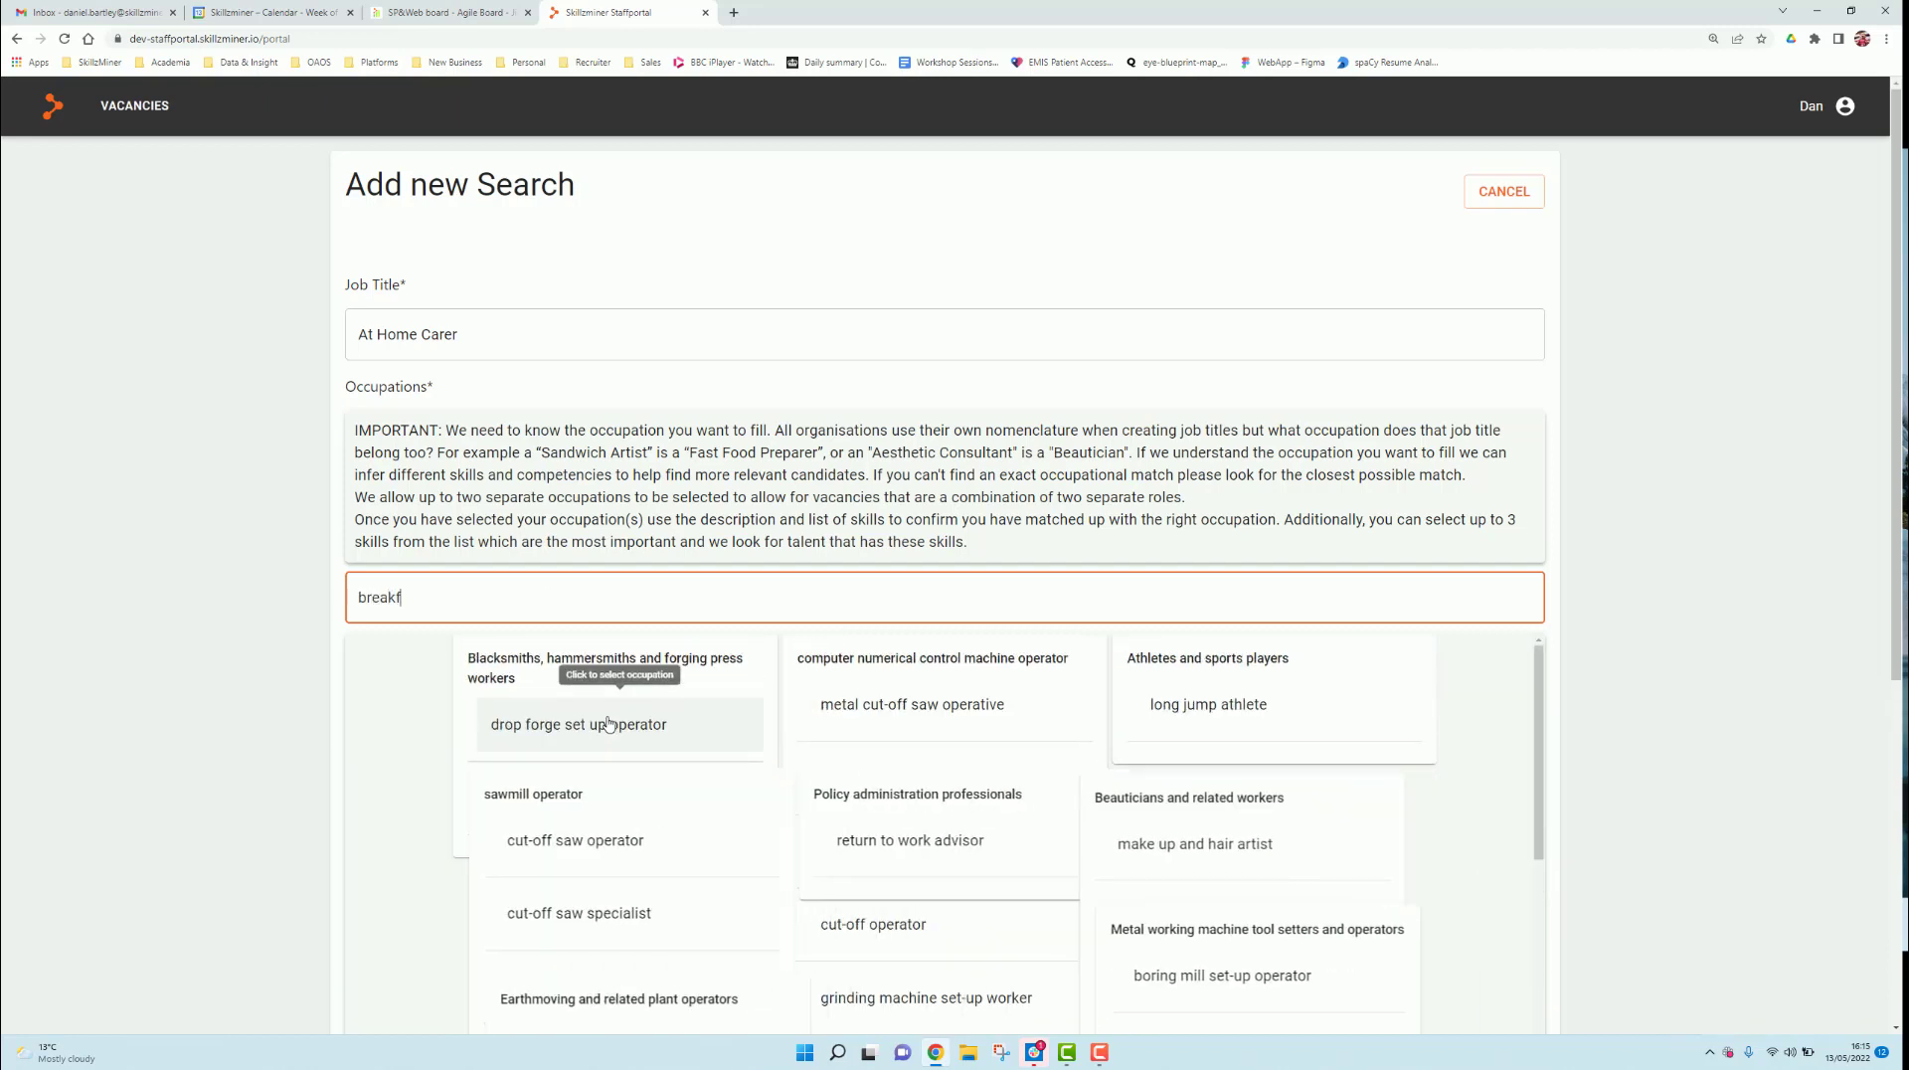
pyautogui.write('ix')
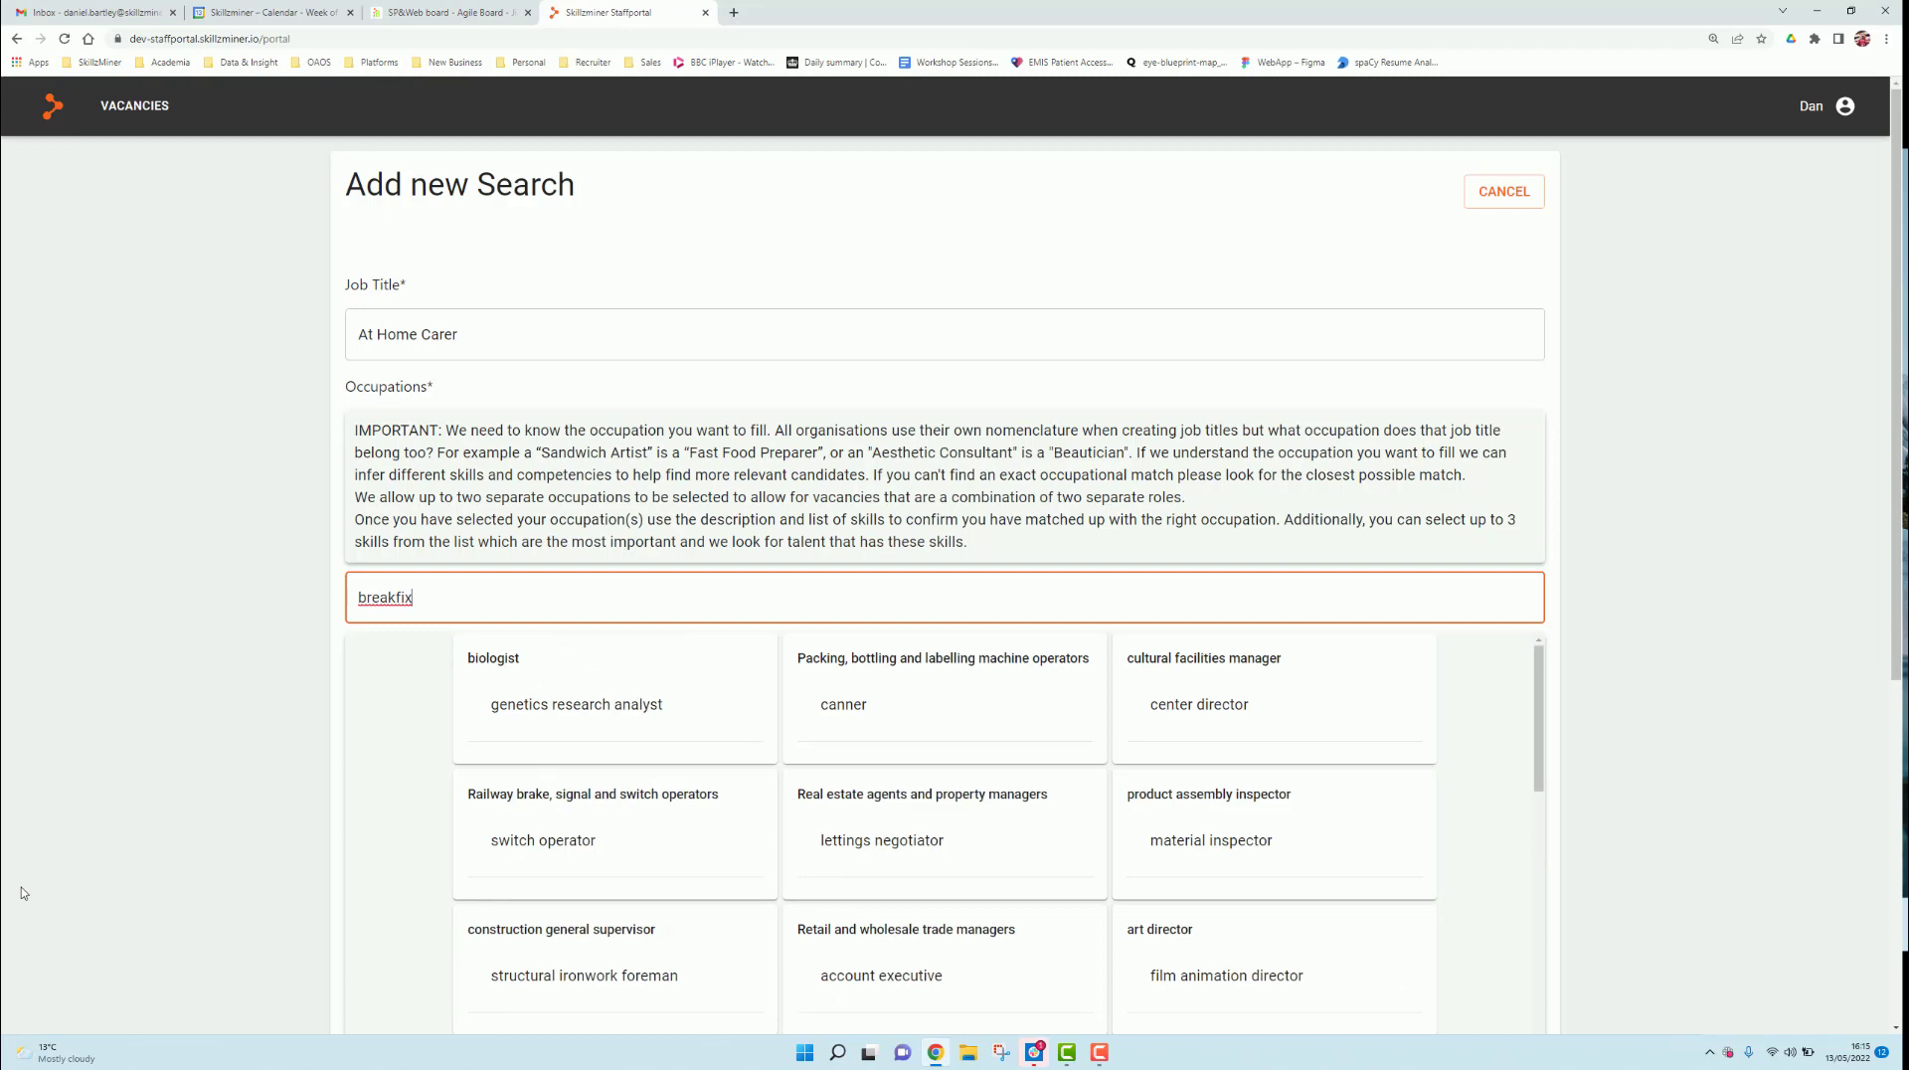
pyautogui.press('BackSpace')
pyautogui.press('BackSpace')
pyautogui.press('BackSpace')
pyautogui.press('BackSpace')
pyautogui.press('BackSpace')
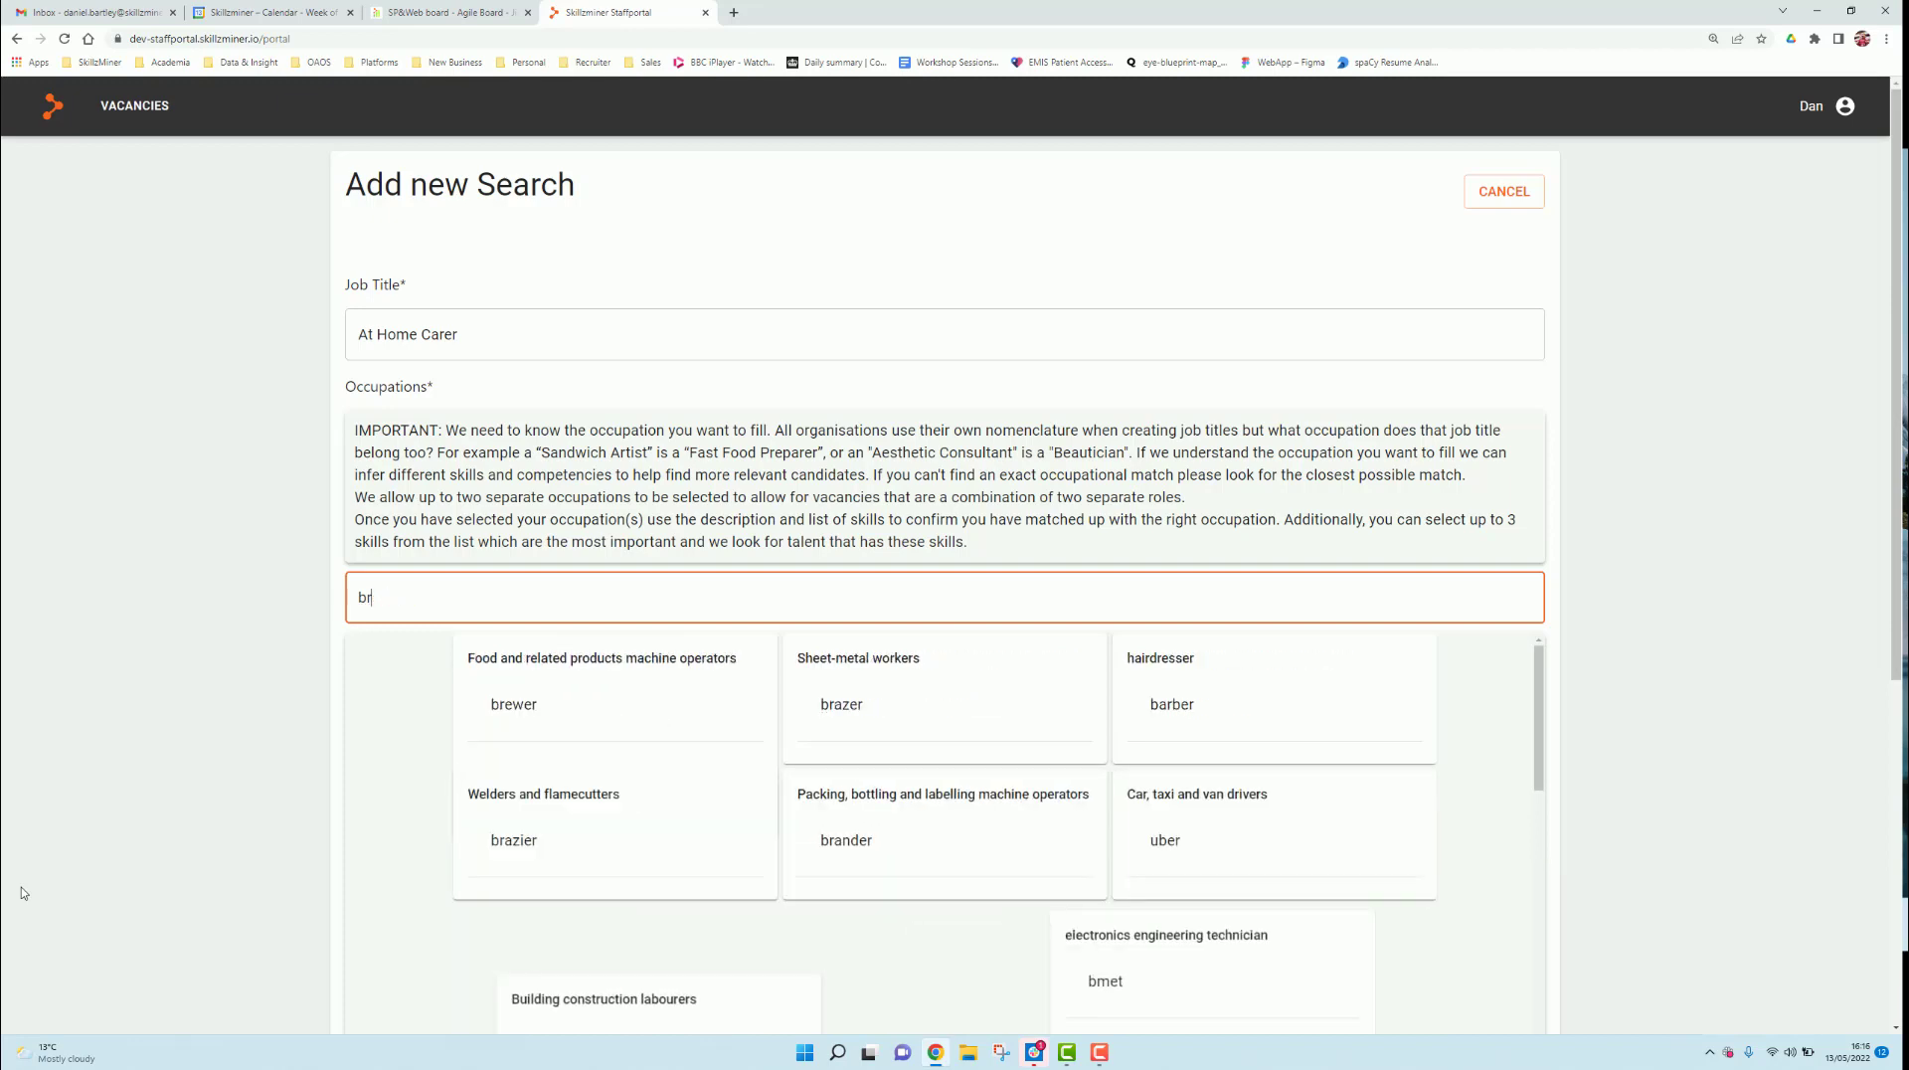
# - Search the occupation titles for "adaptions", extend the search to "adaptions engineer" and review the suggested occupations
pyautogui.write('adaptions')
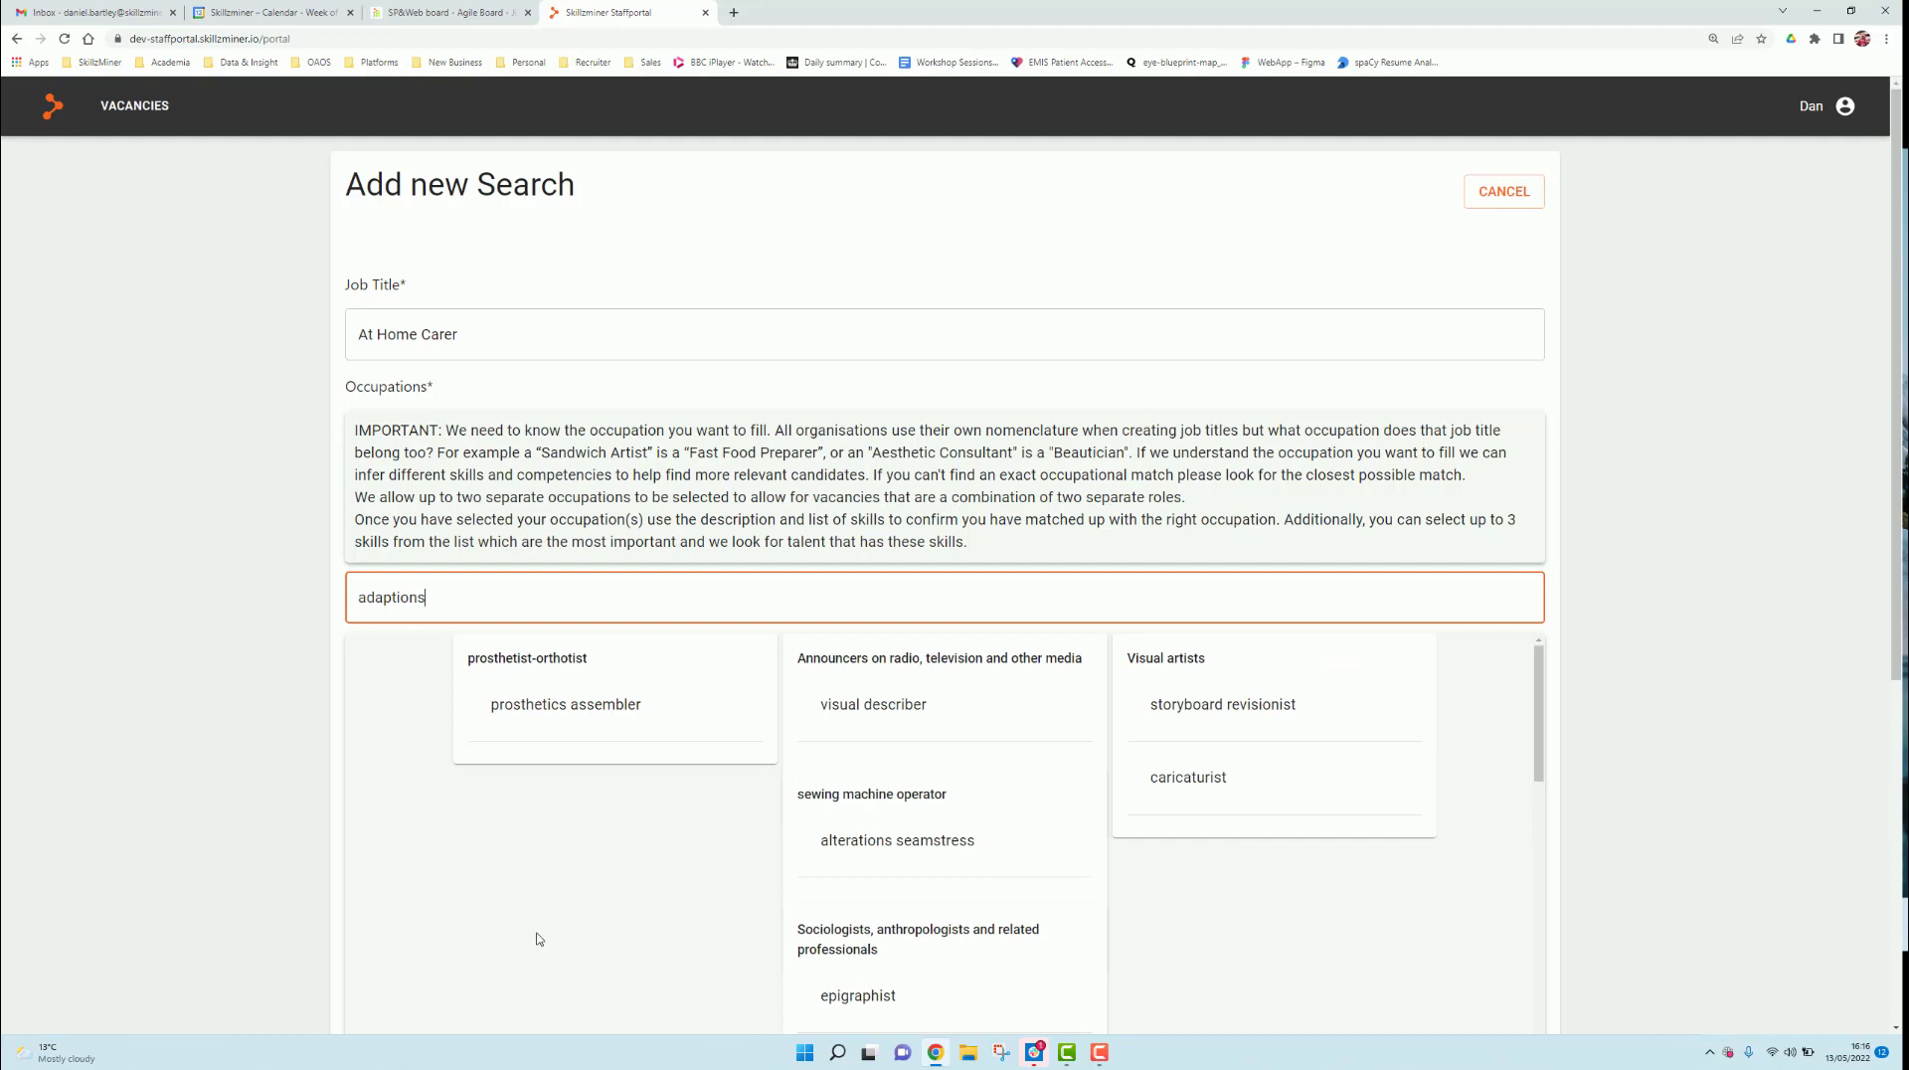
pyautogui.scroll(-1, 538, 939)
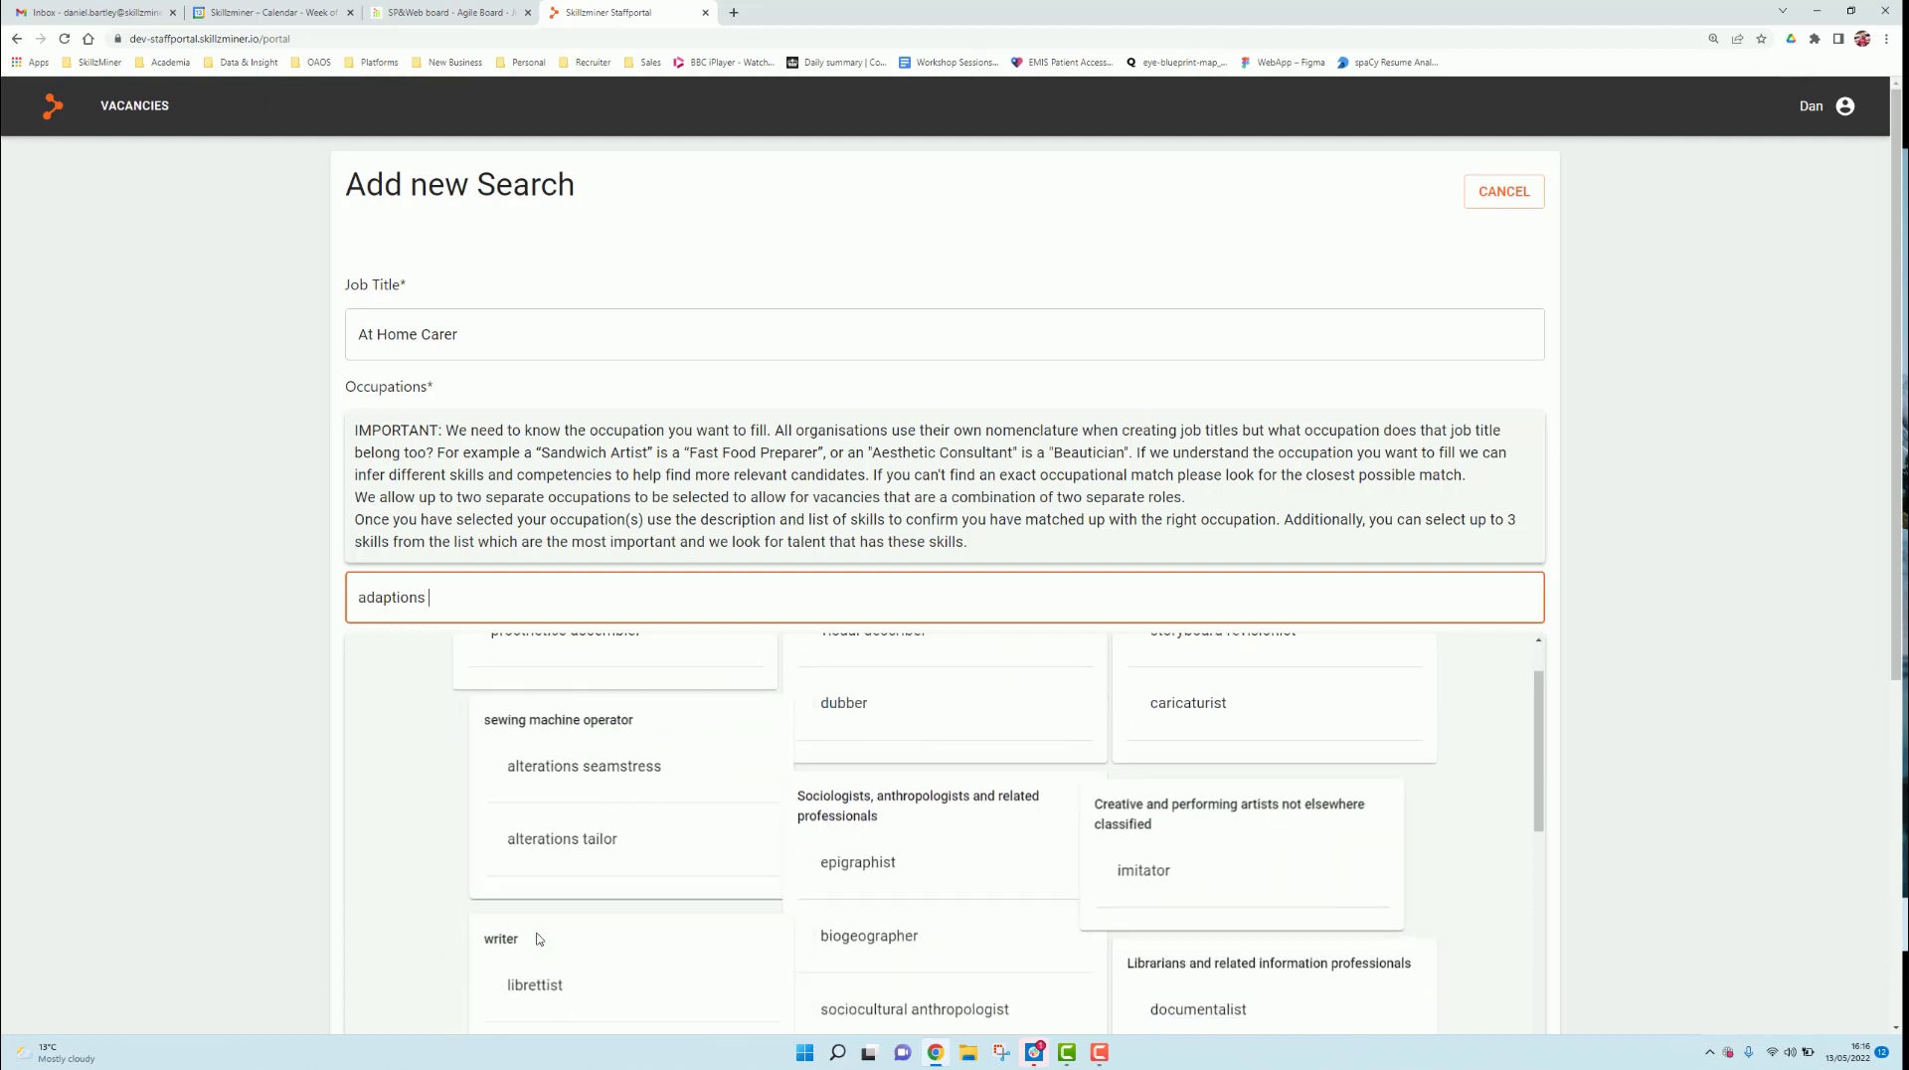
pyautogui.write('engineer')
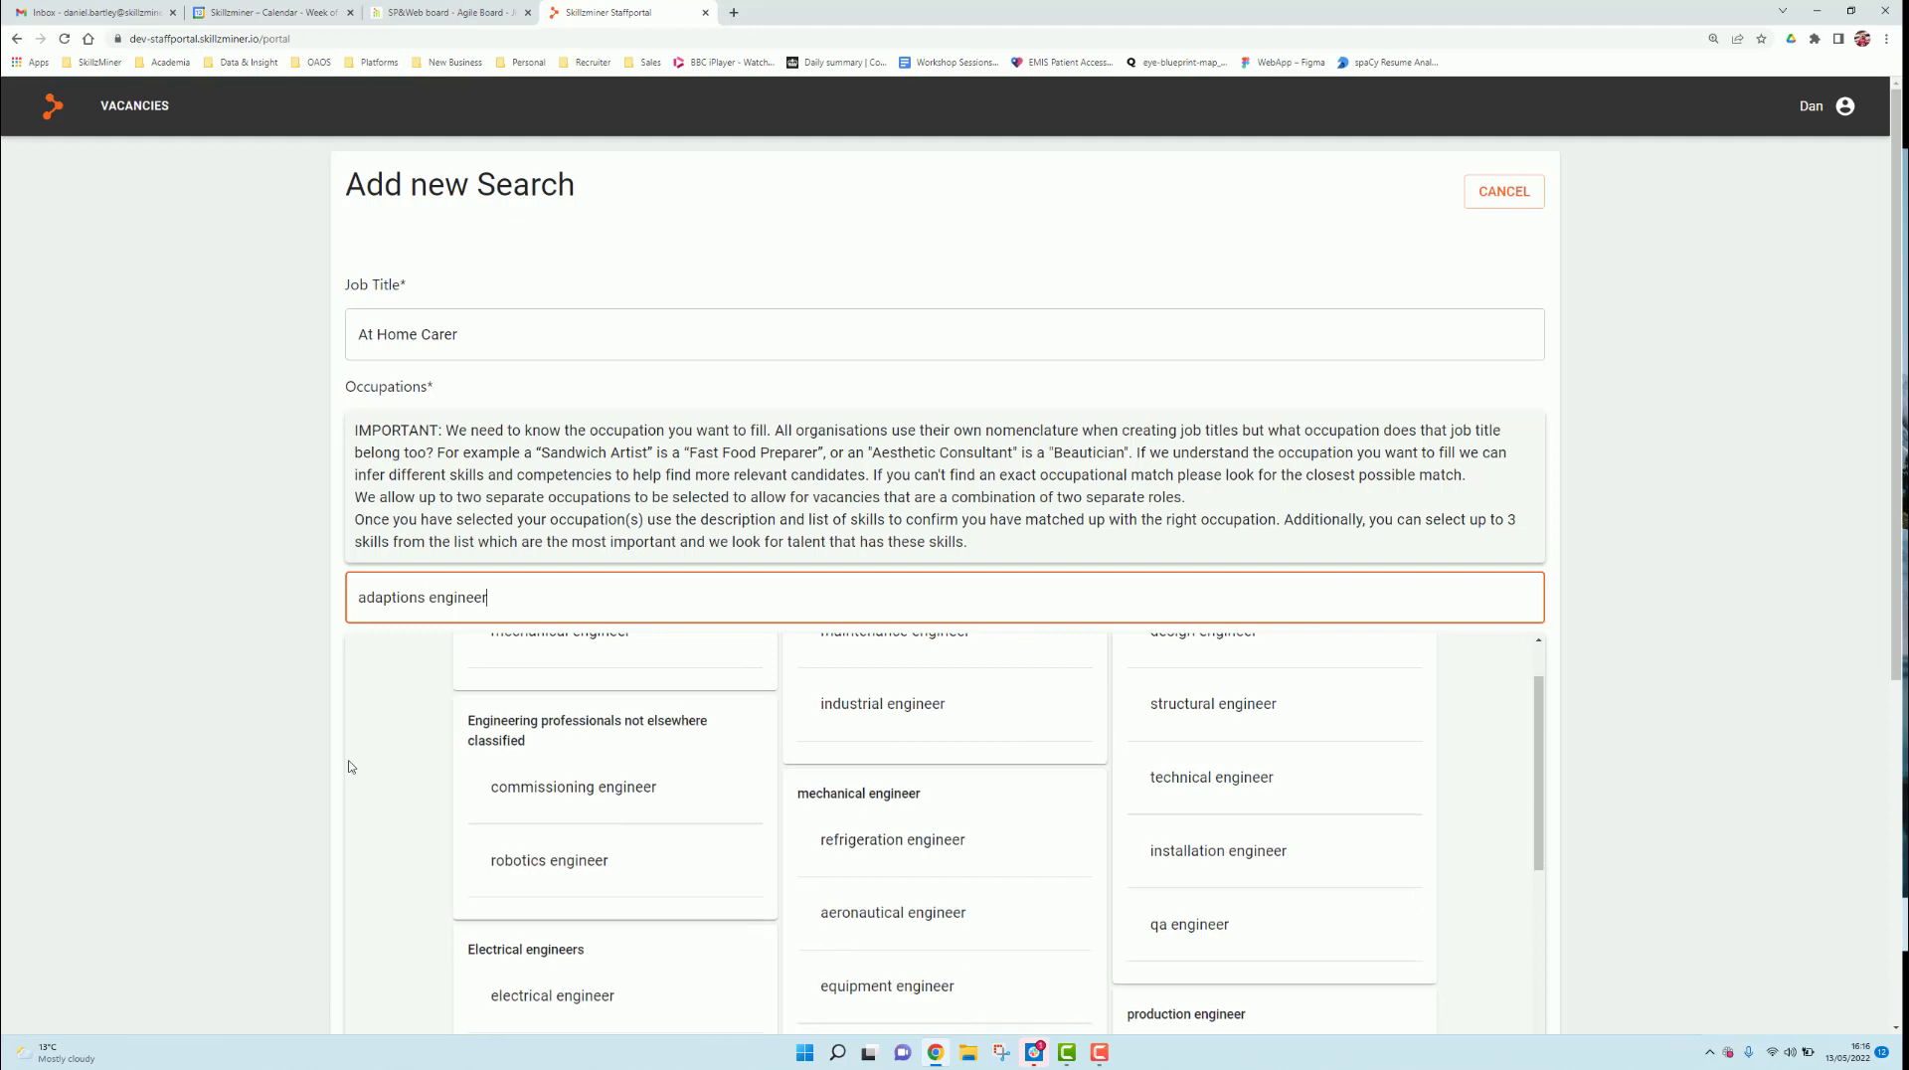
pyautogui.scroll(1, 348, 766)
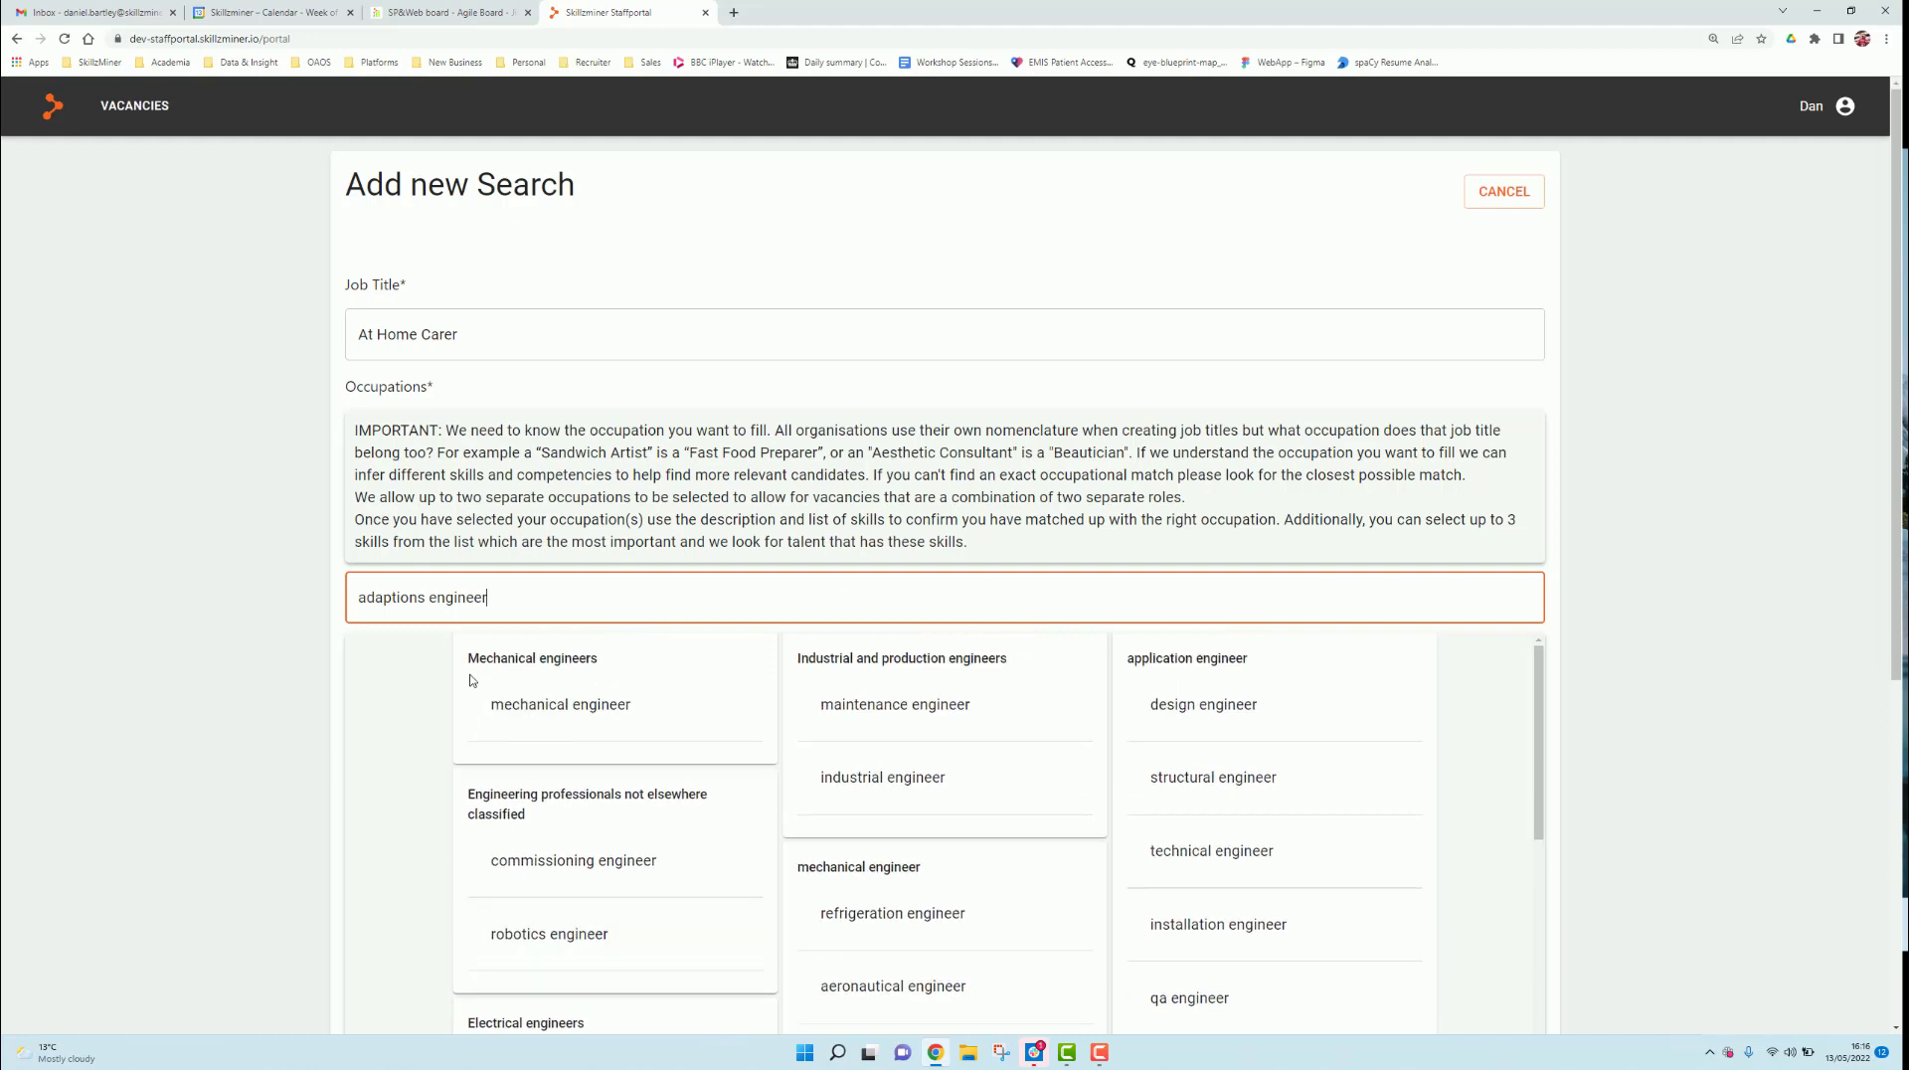
# - Replace the occupation search text with "hca" and select "care assistant" under Health care assistants
pyautogui.moveTo(416, 601); pyautogui.dragTo(331, 605)
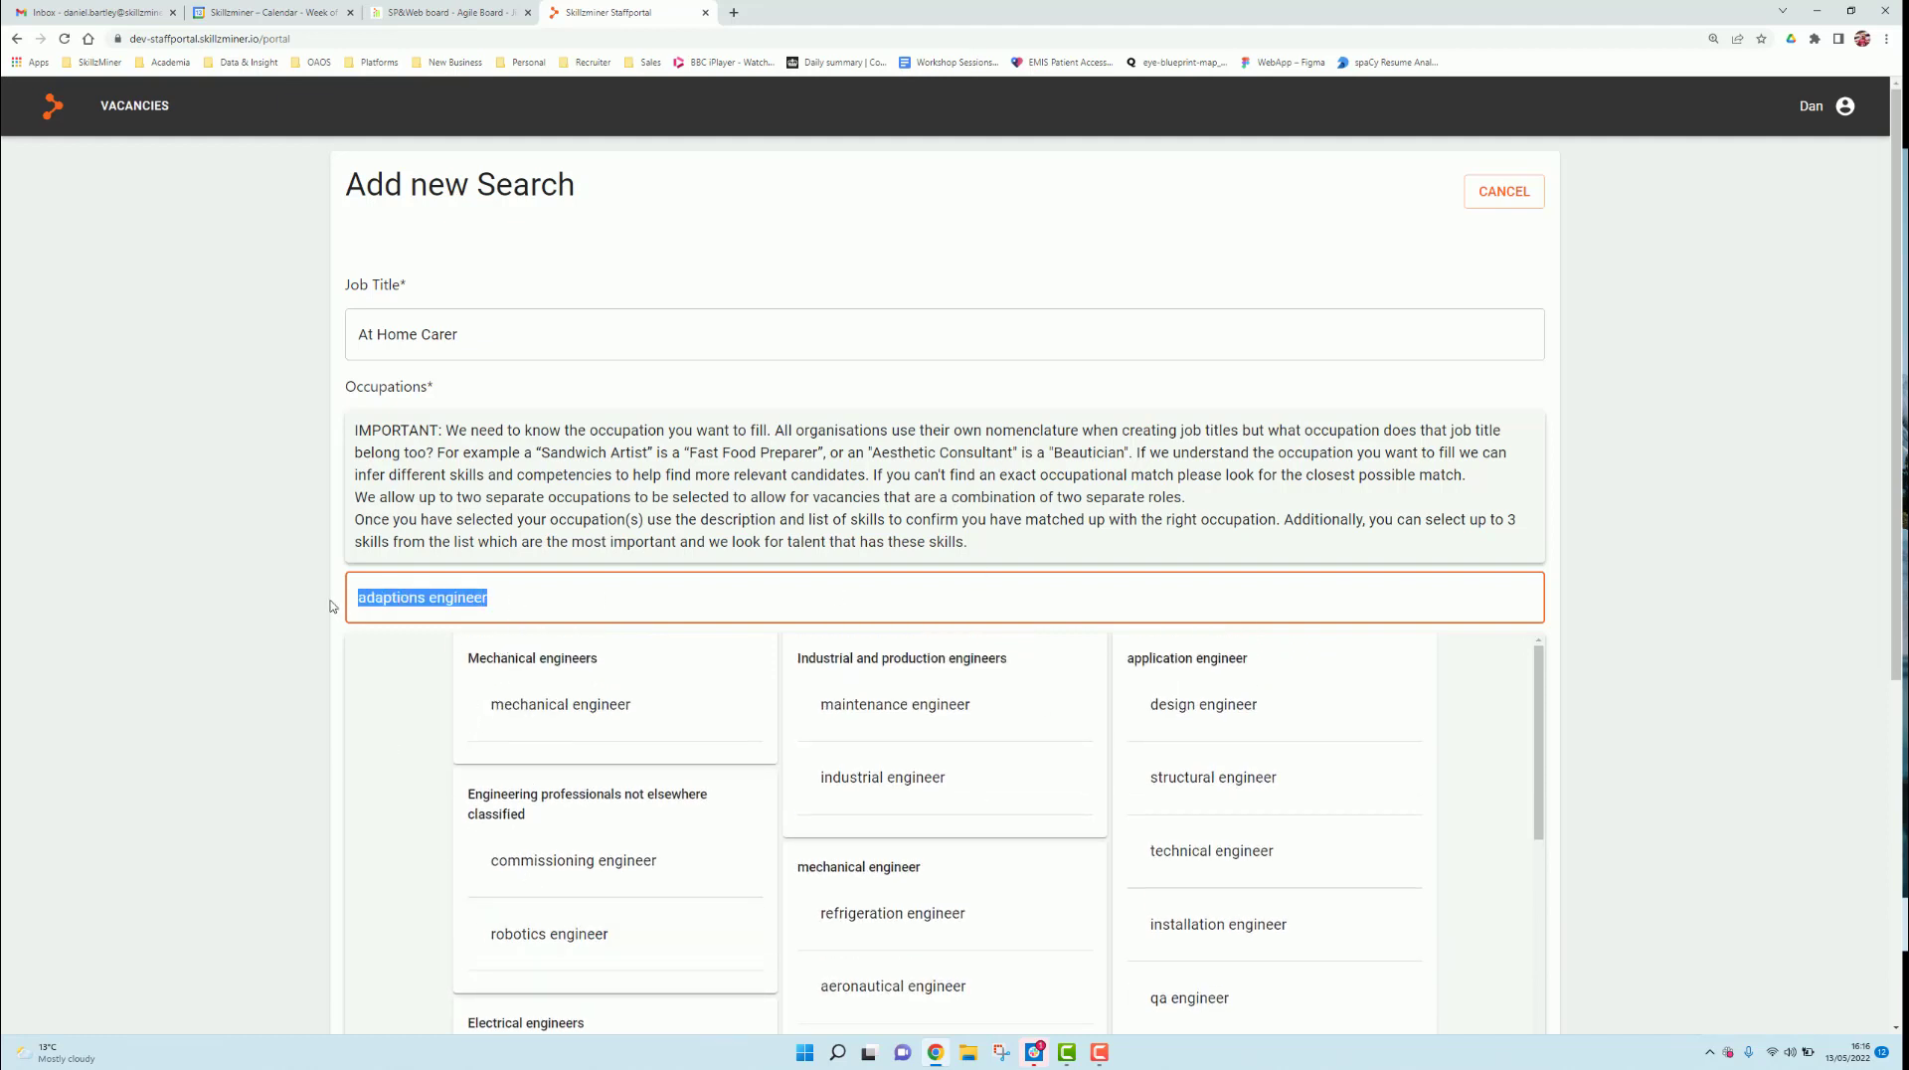
pyautogui.write('hca')
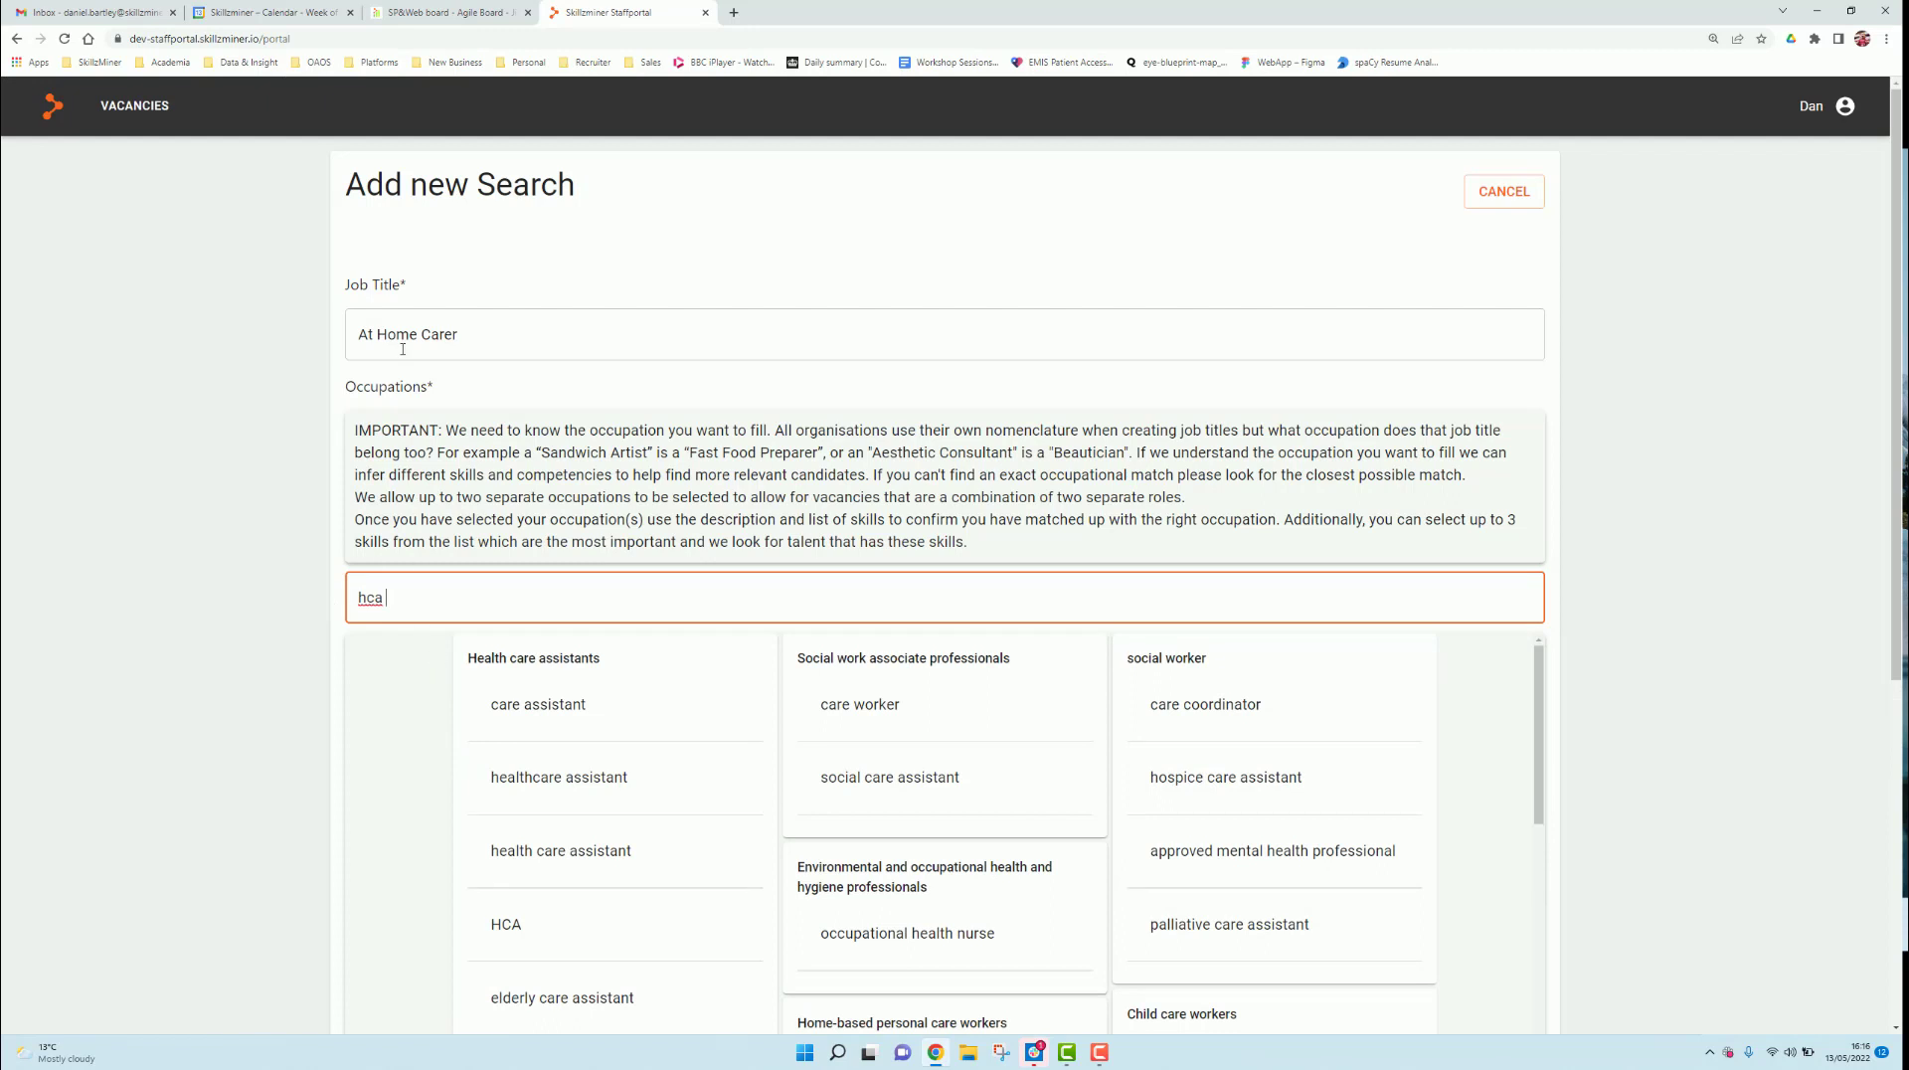
pyautogui.click(529, 712)
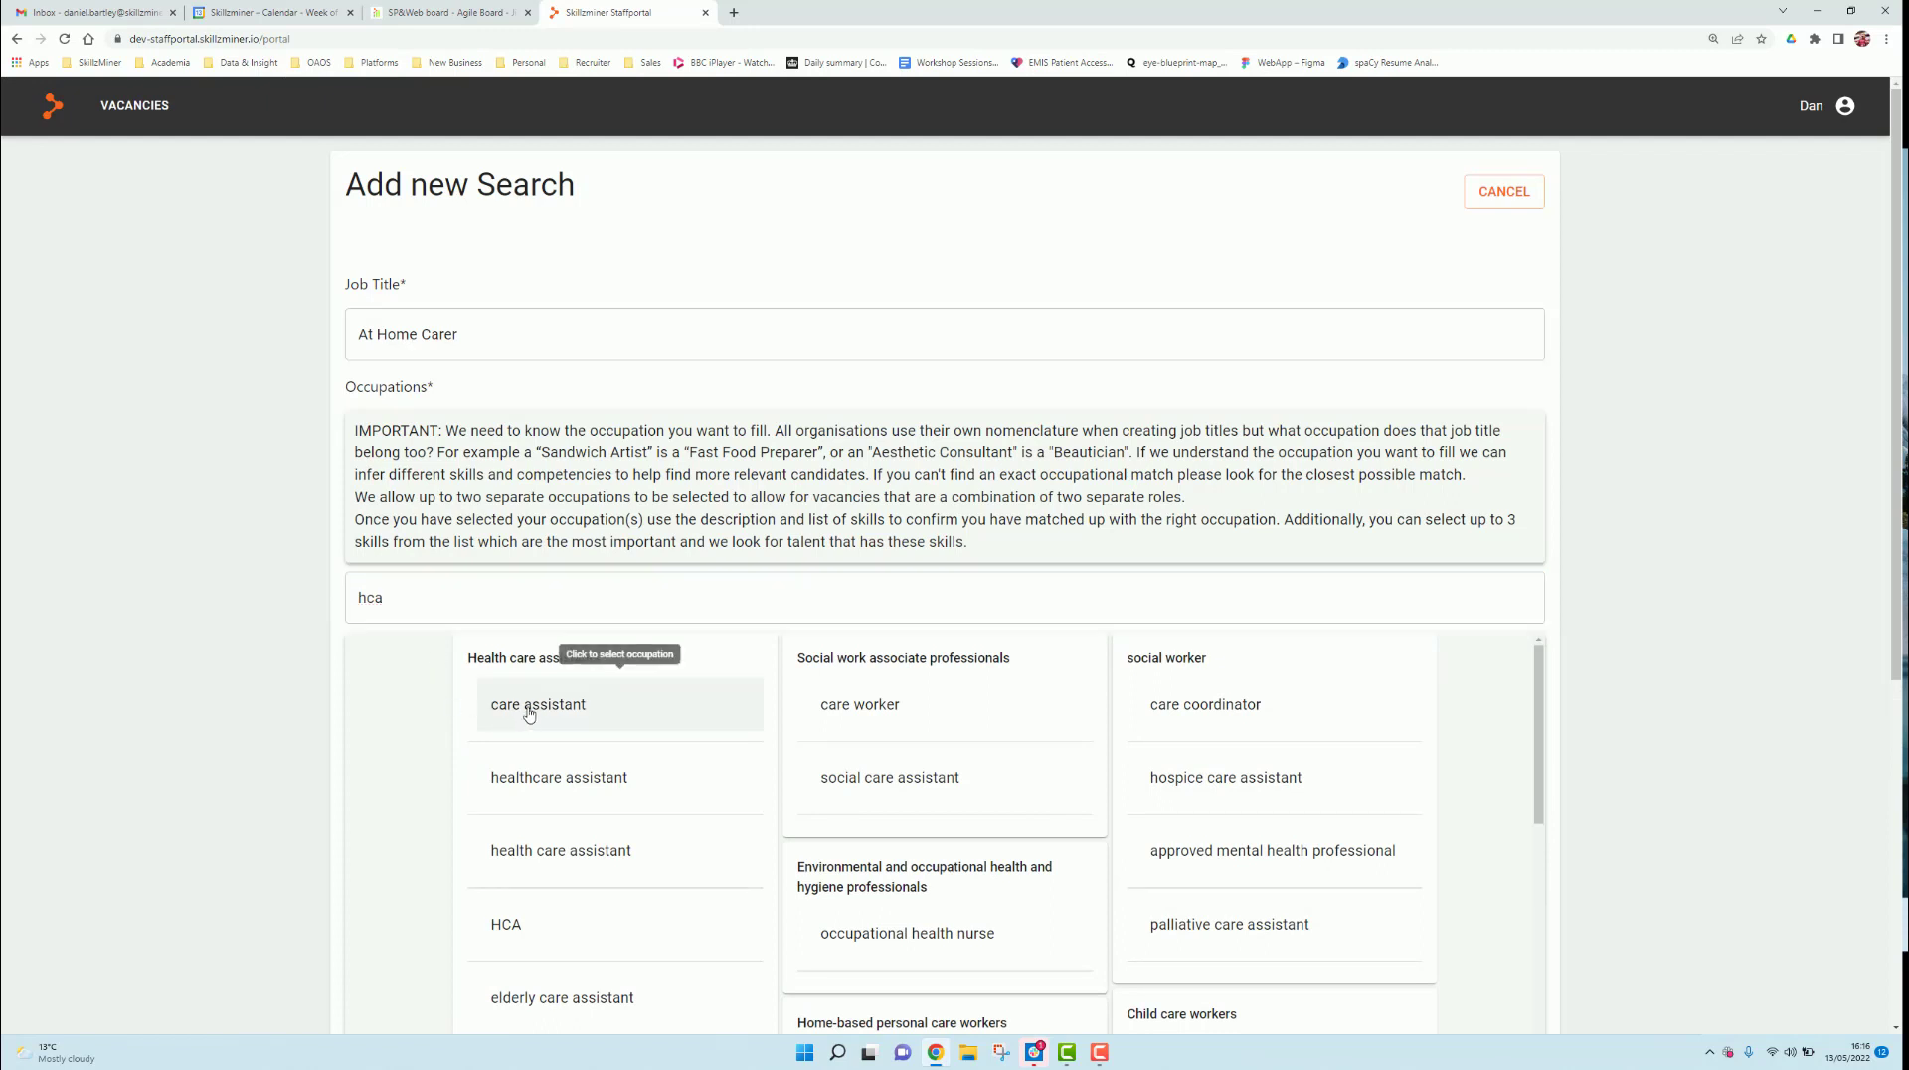
# - Add "day care assistant" from the Child care workers group as the second occupation
pyautogui.scroll(-2, 458, 781)
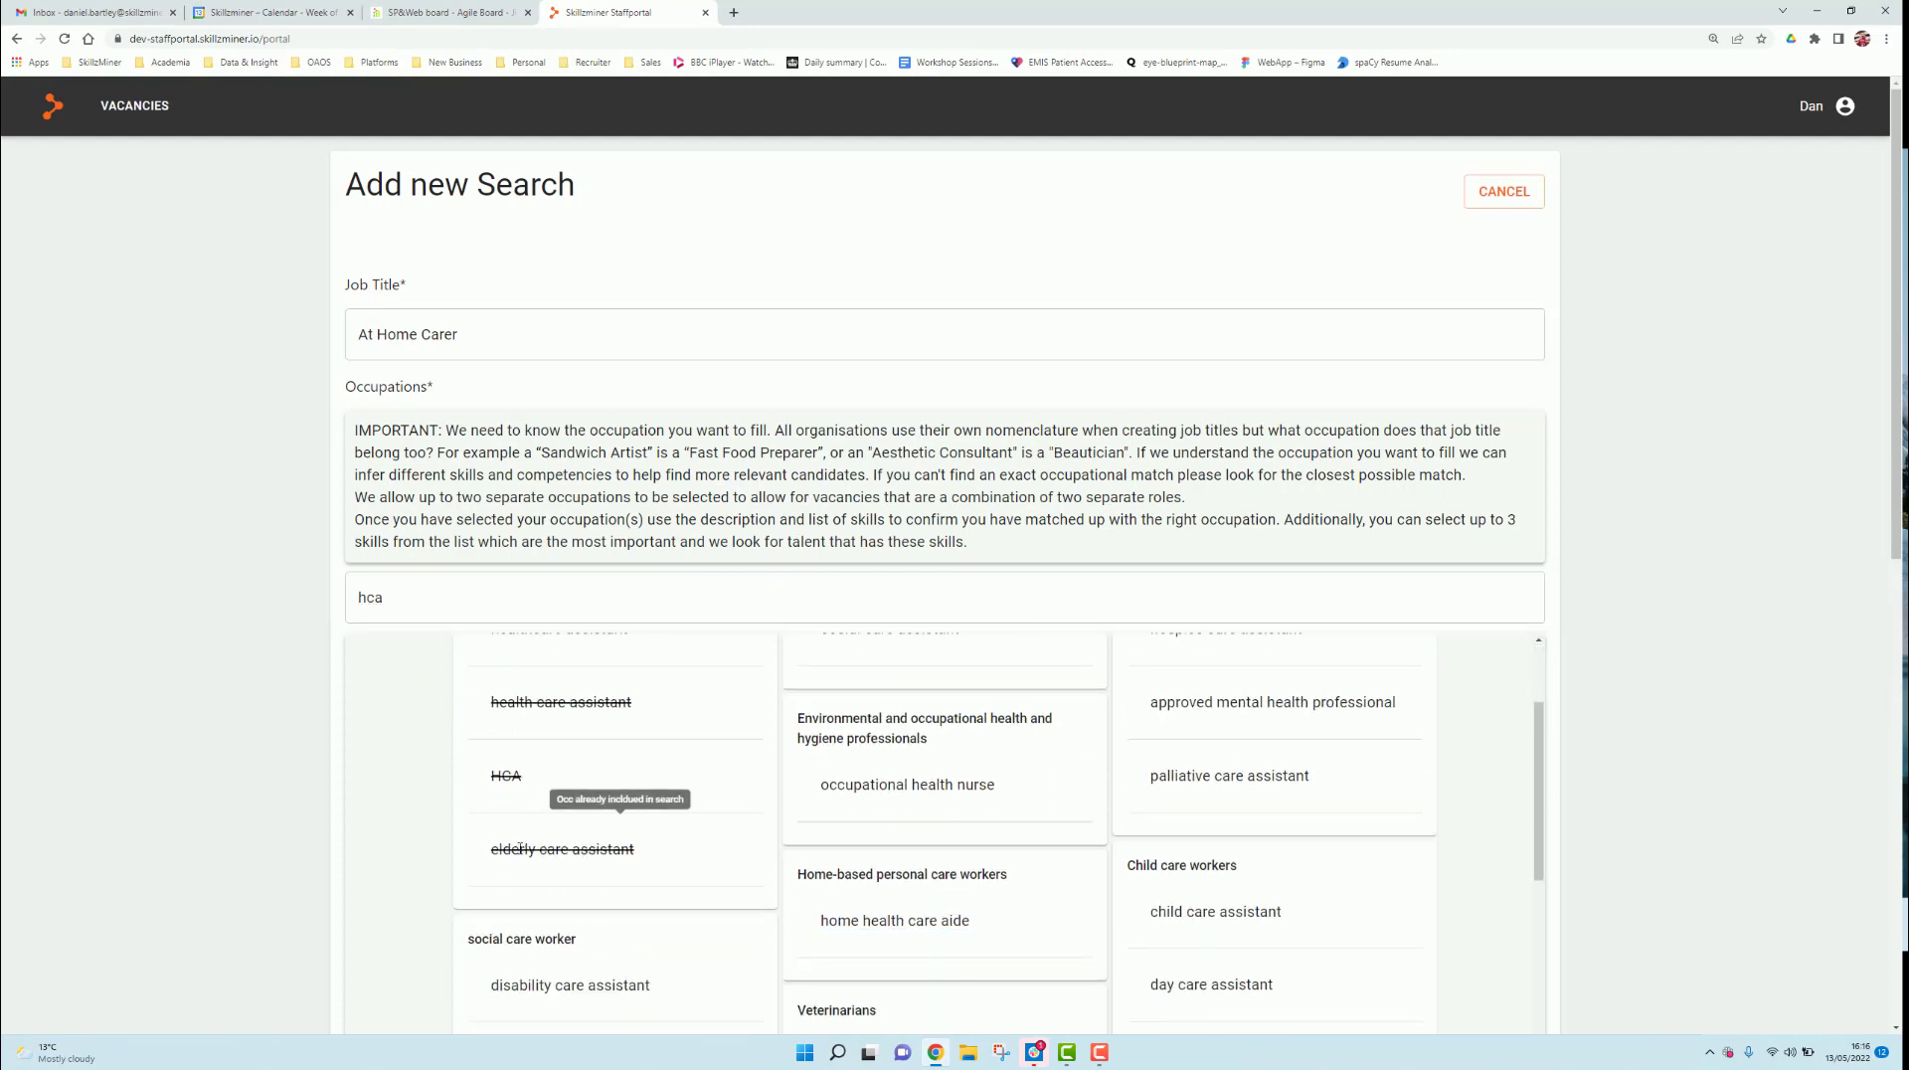
pyautogui.scroll(2, 519, 847)
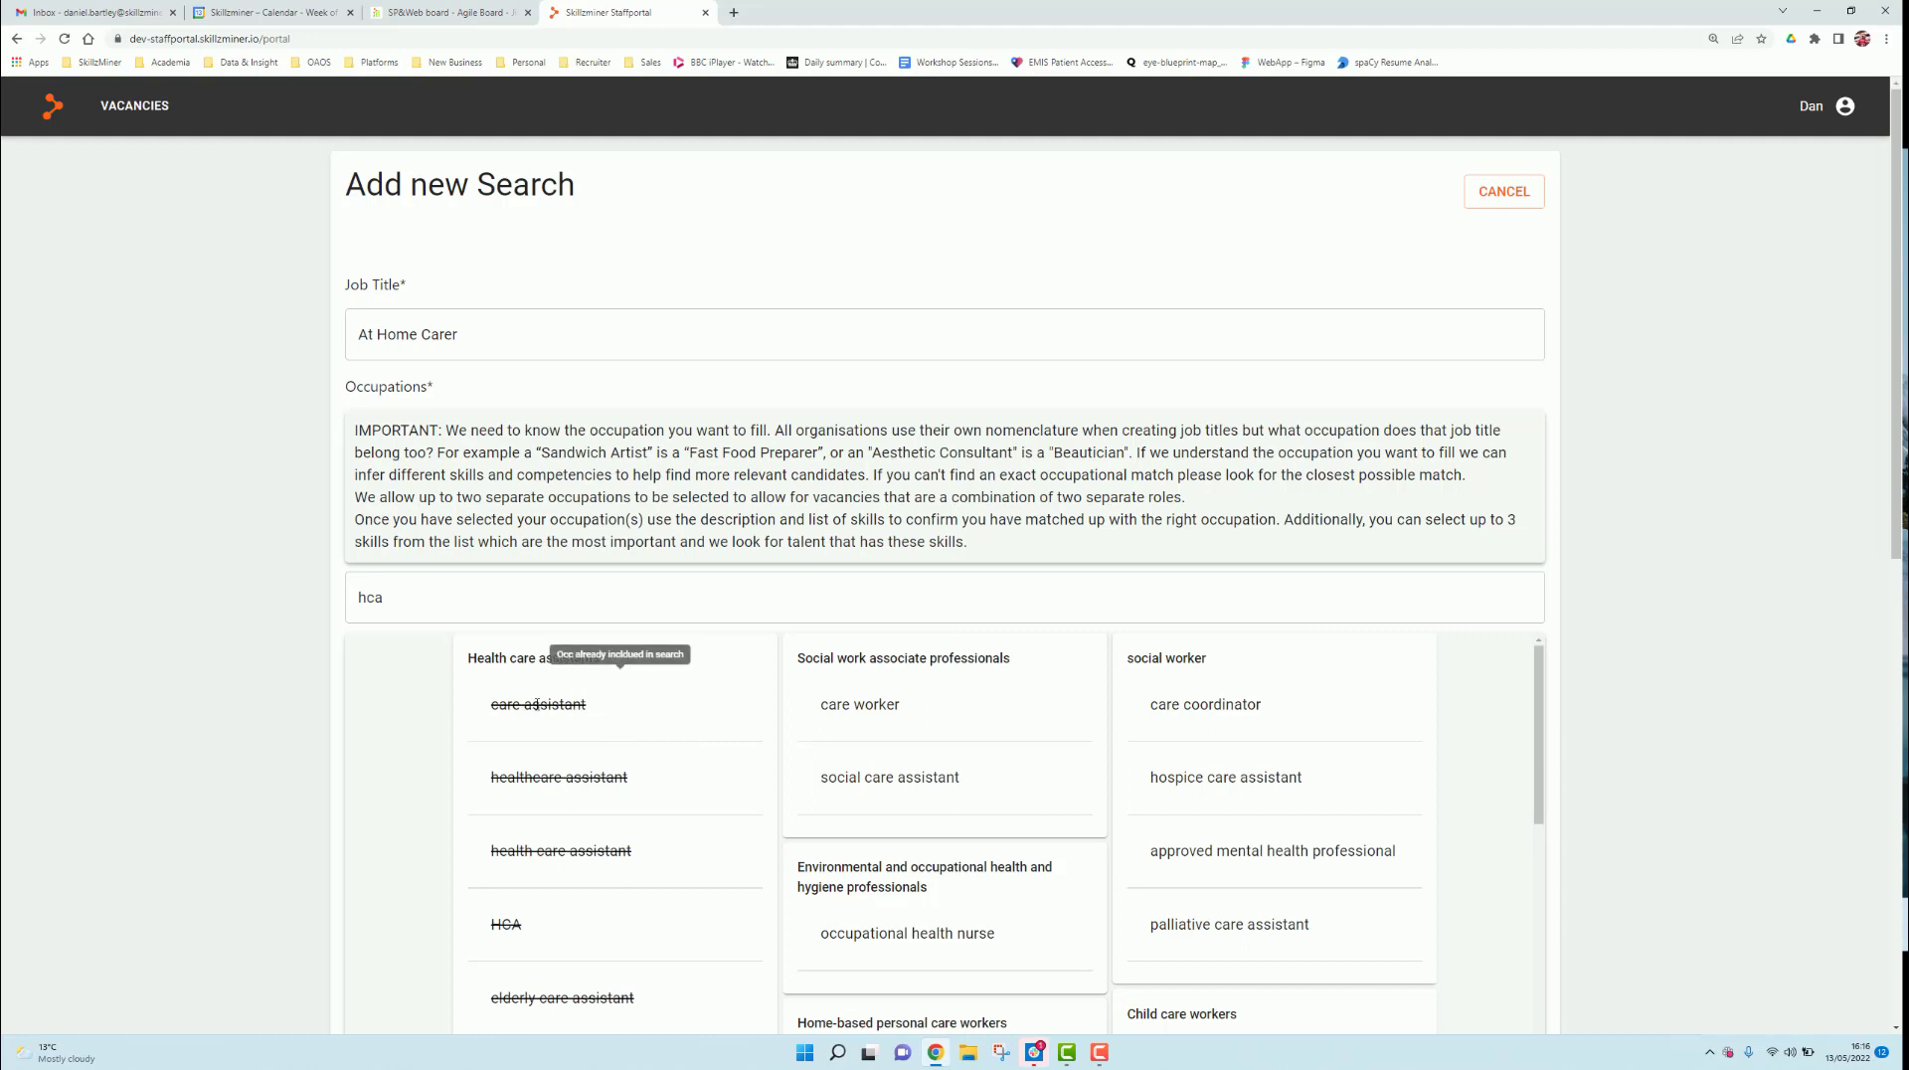
pyautogui.scroll(-2, 692, 692)
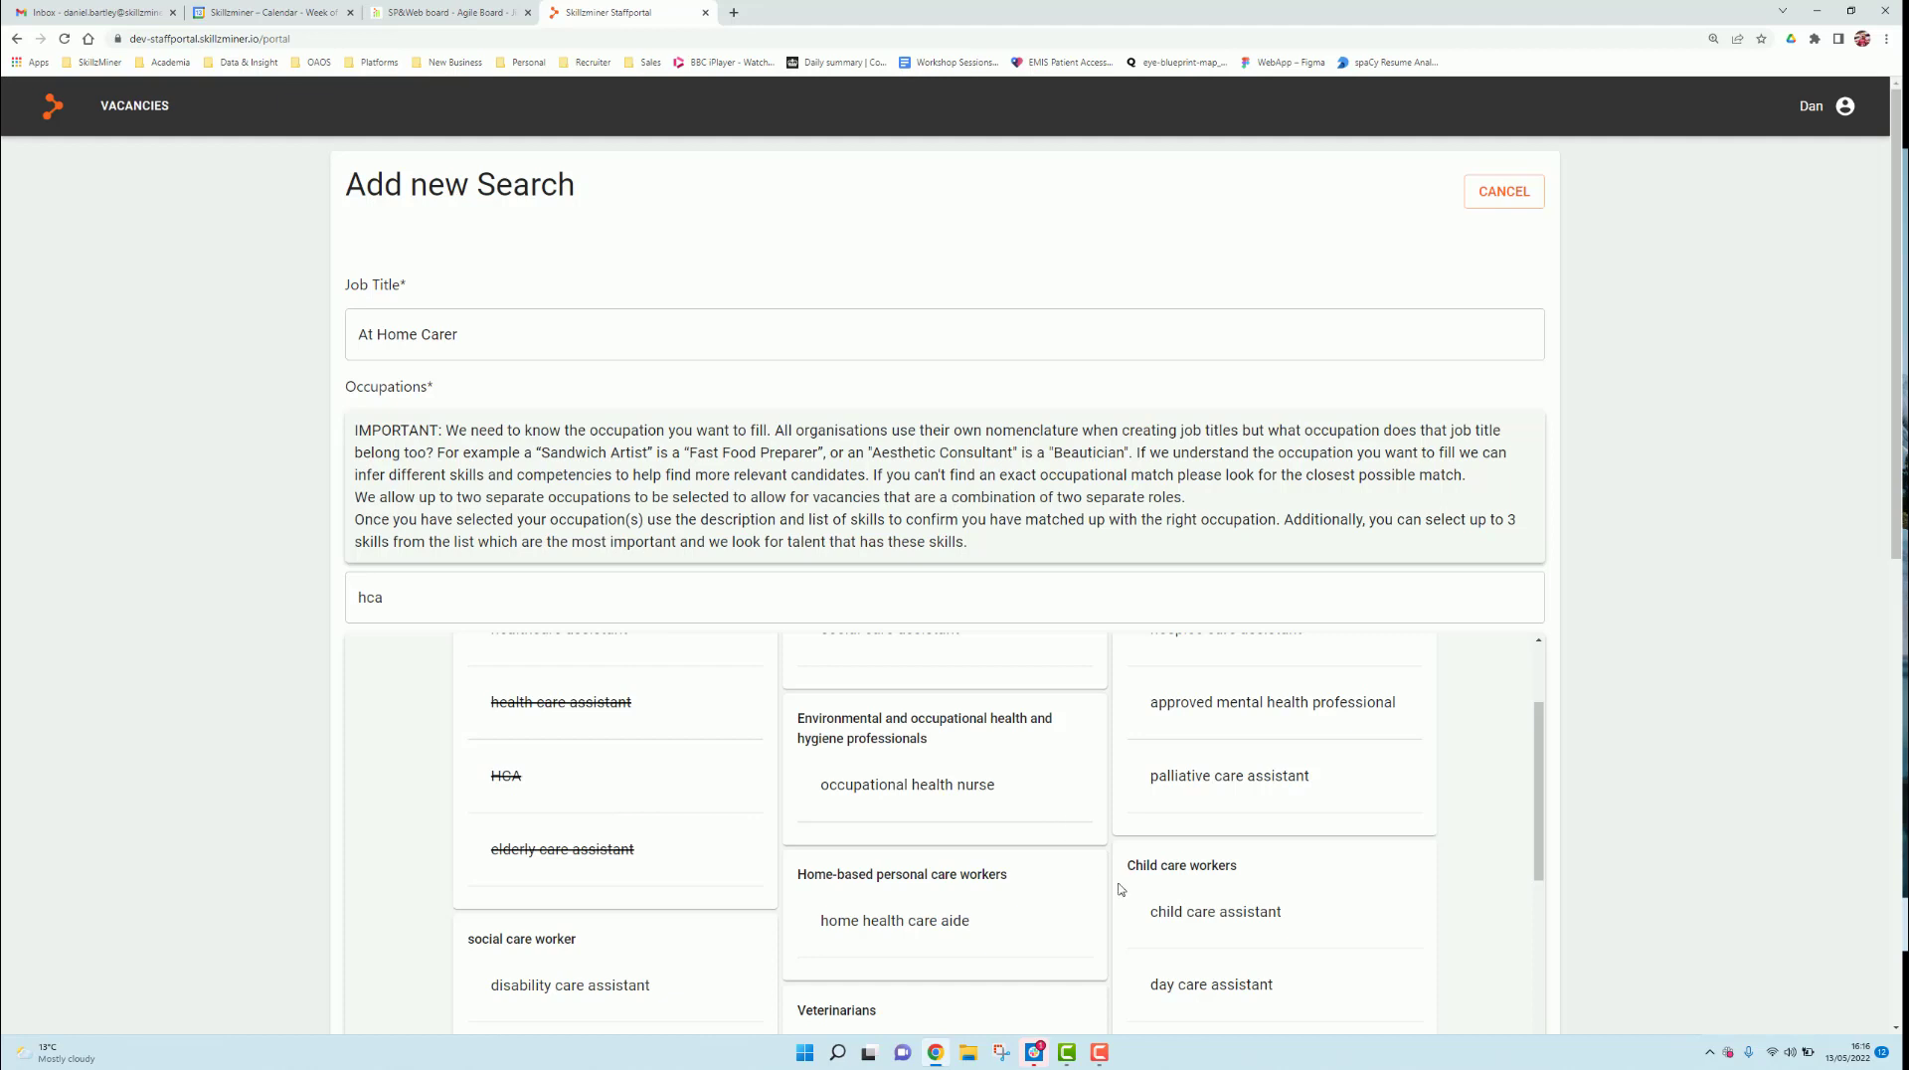
pyautogui.scroll(-2, 1140, 889)
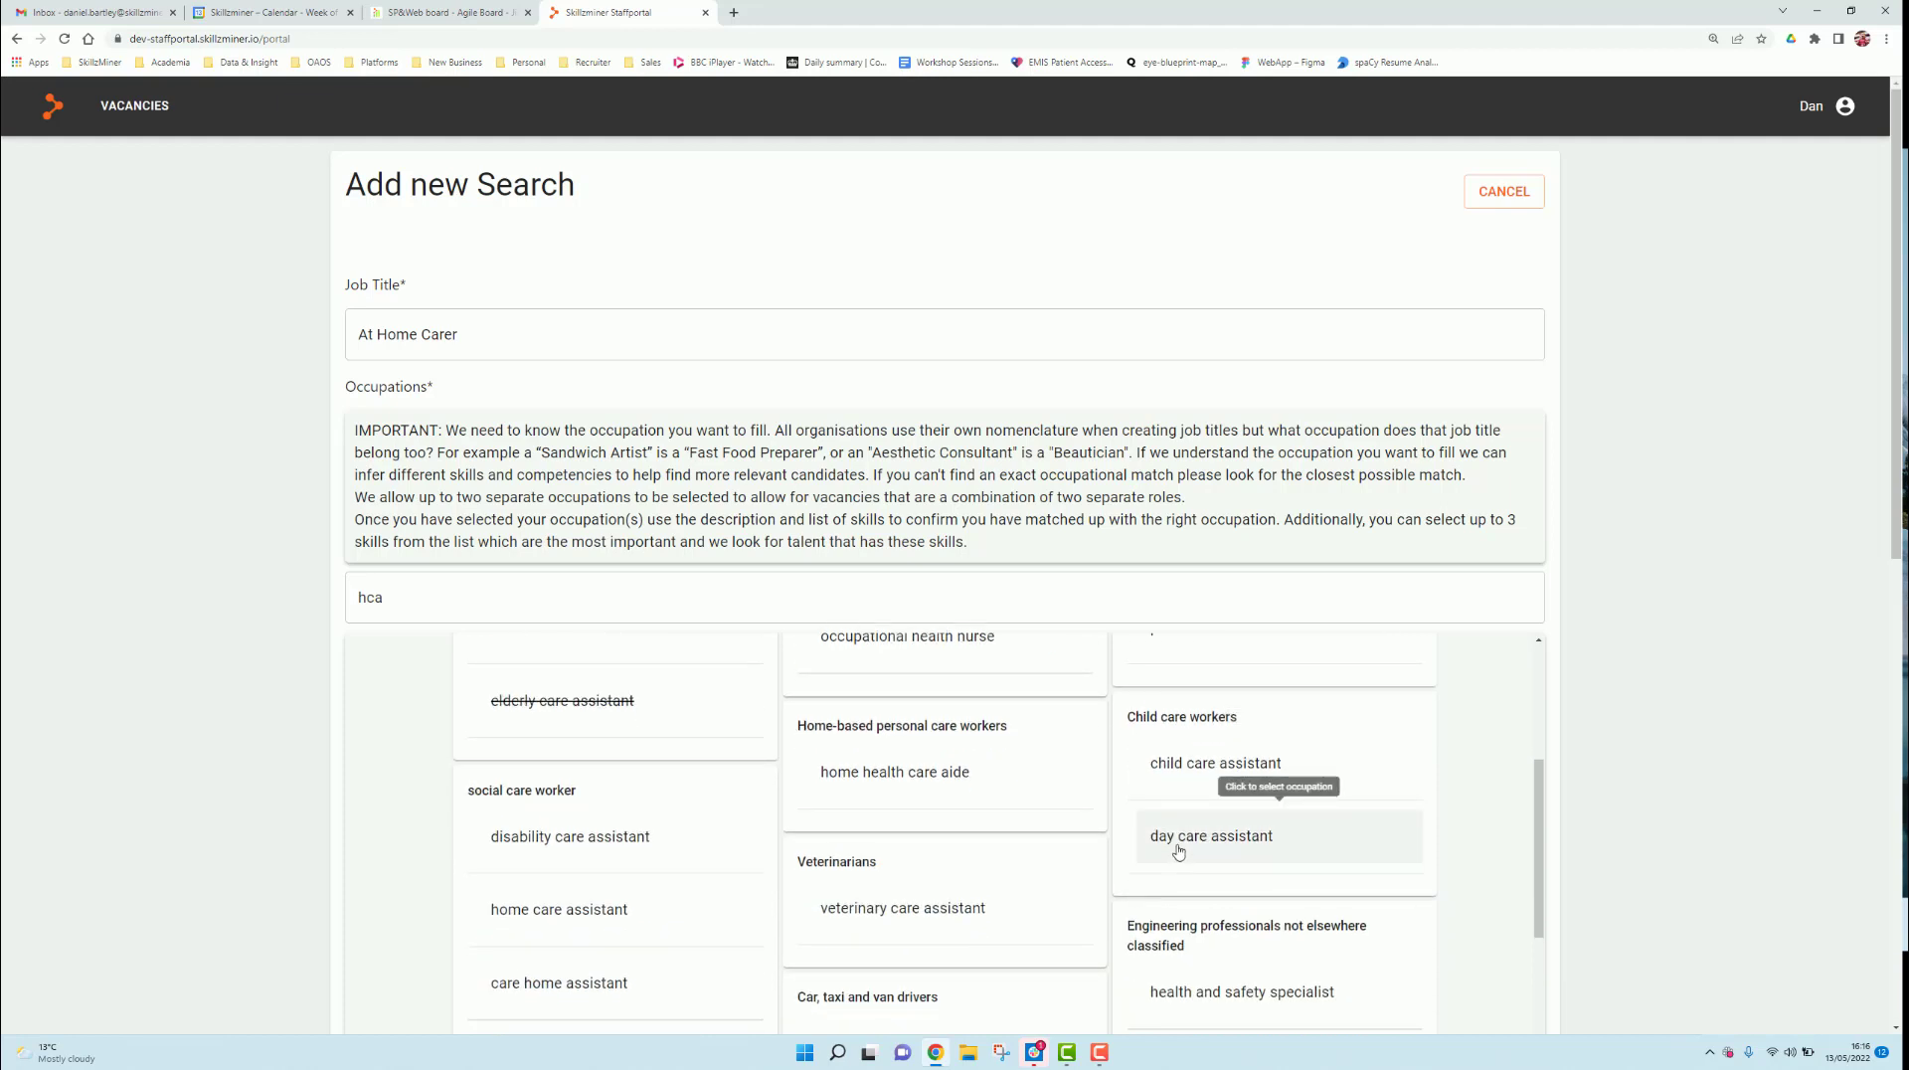
pyautogui.click(1178, 852)
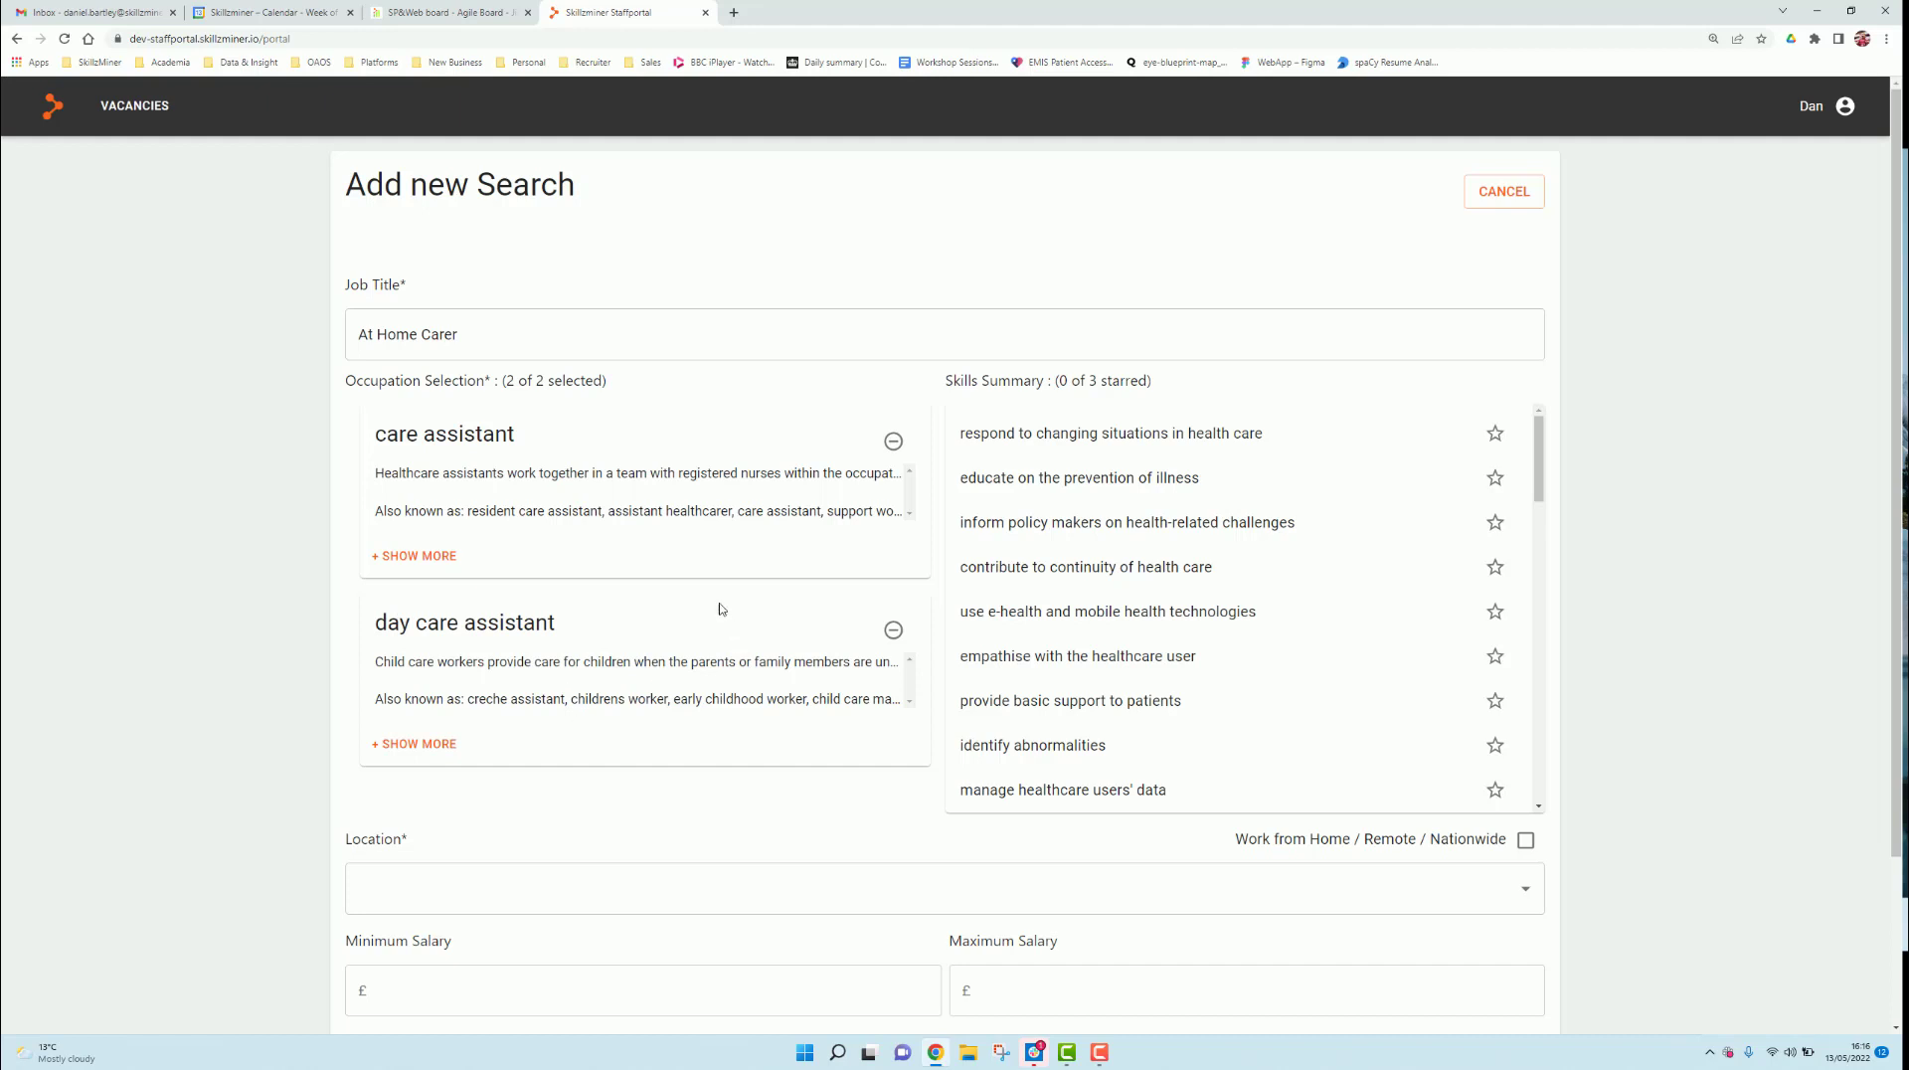
# - Expand, read and collapse the full descriptions of the selected care assistant and day care assistant occupations
pyautogui.click(437, 562)
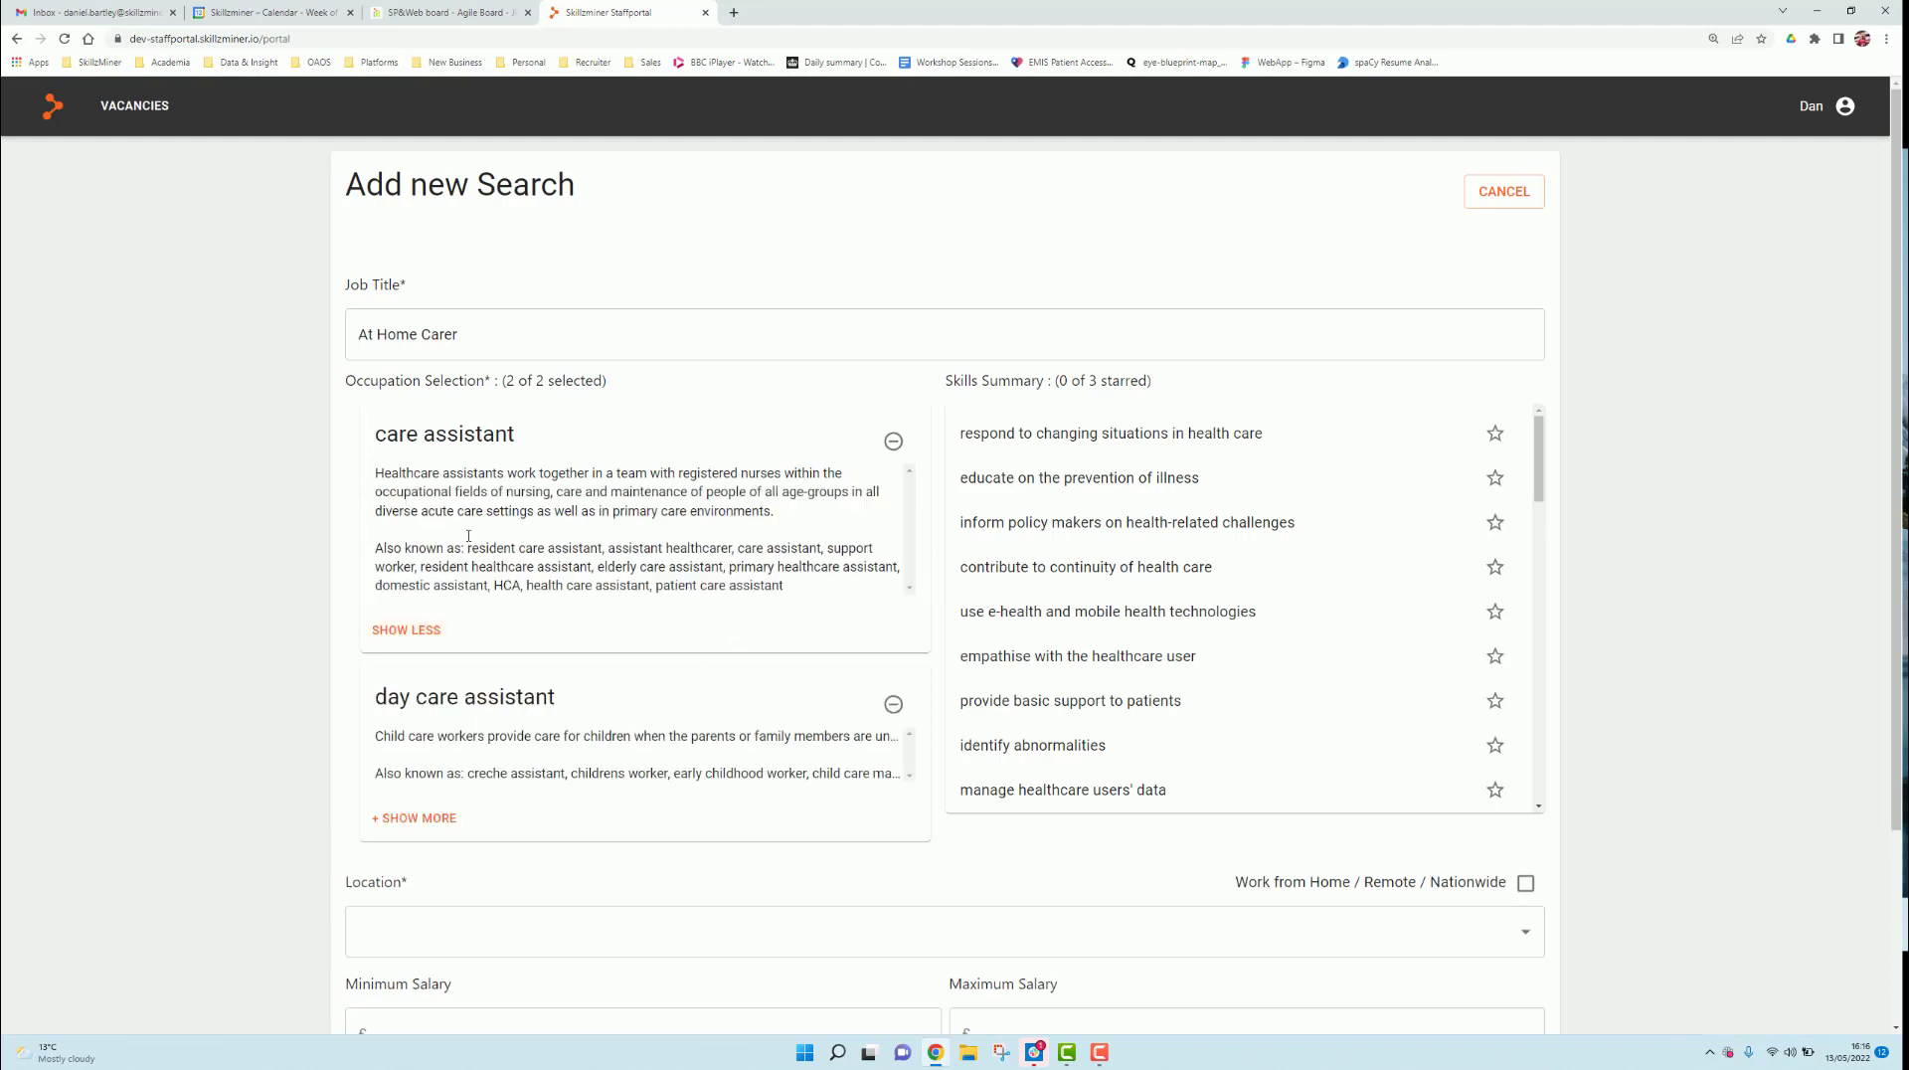
pyautogui.click(436, 627)
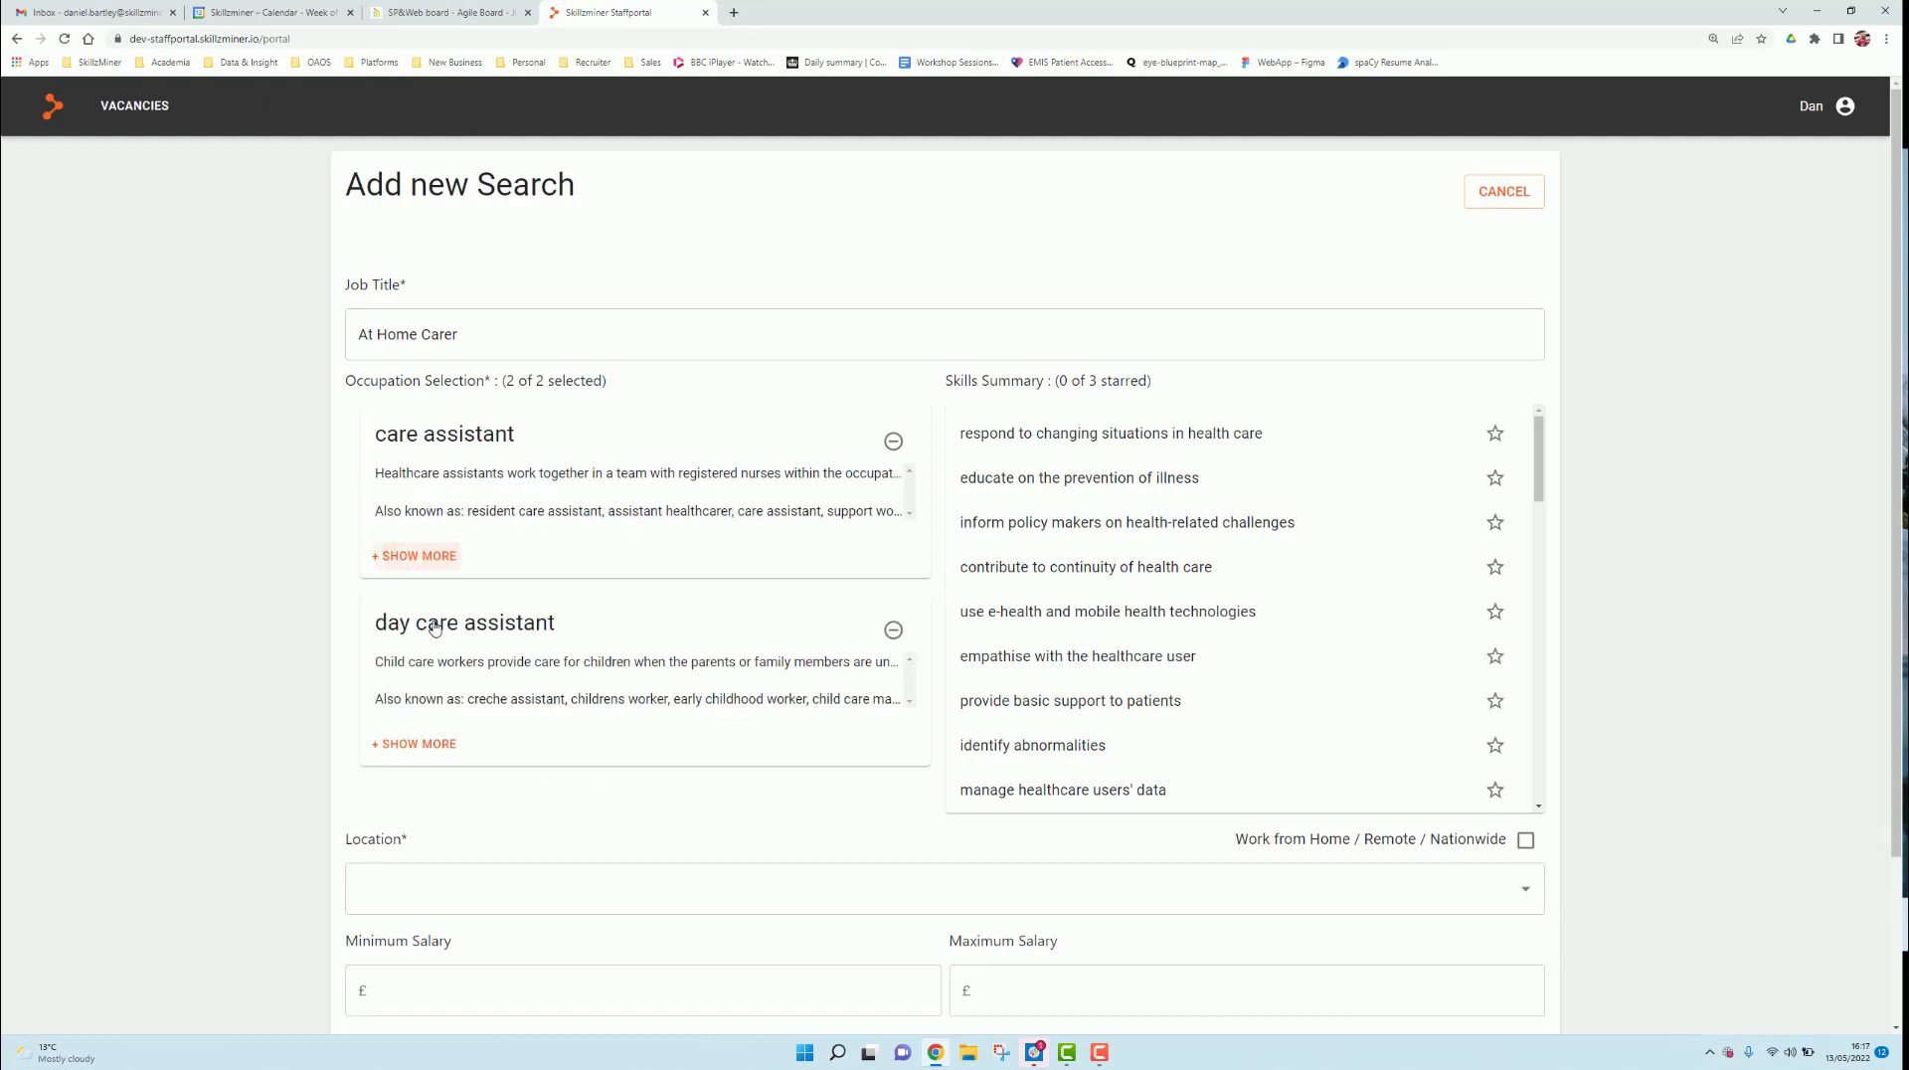
pyautogui.click(435, 743)
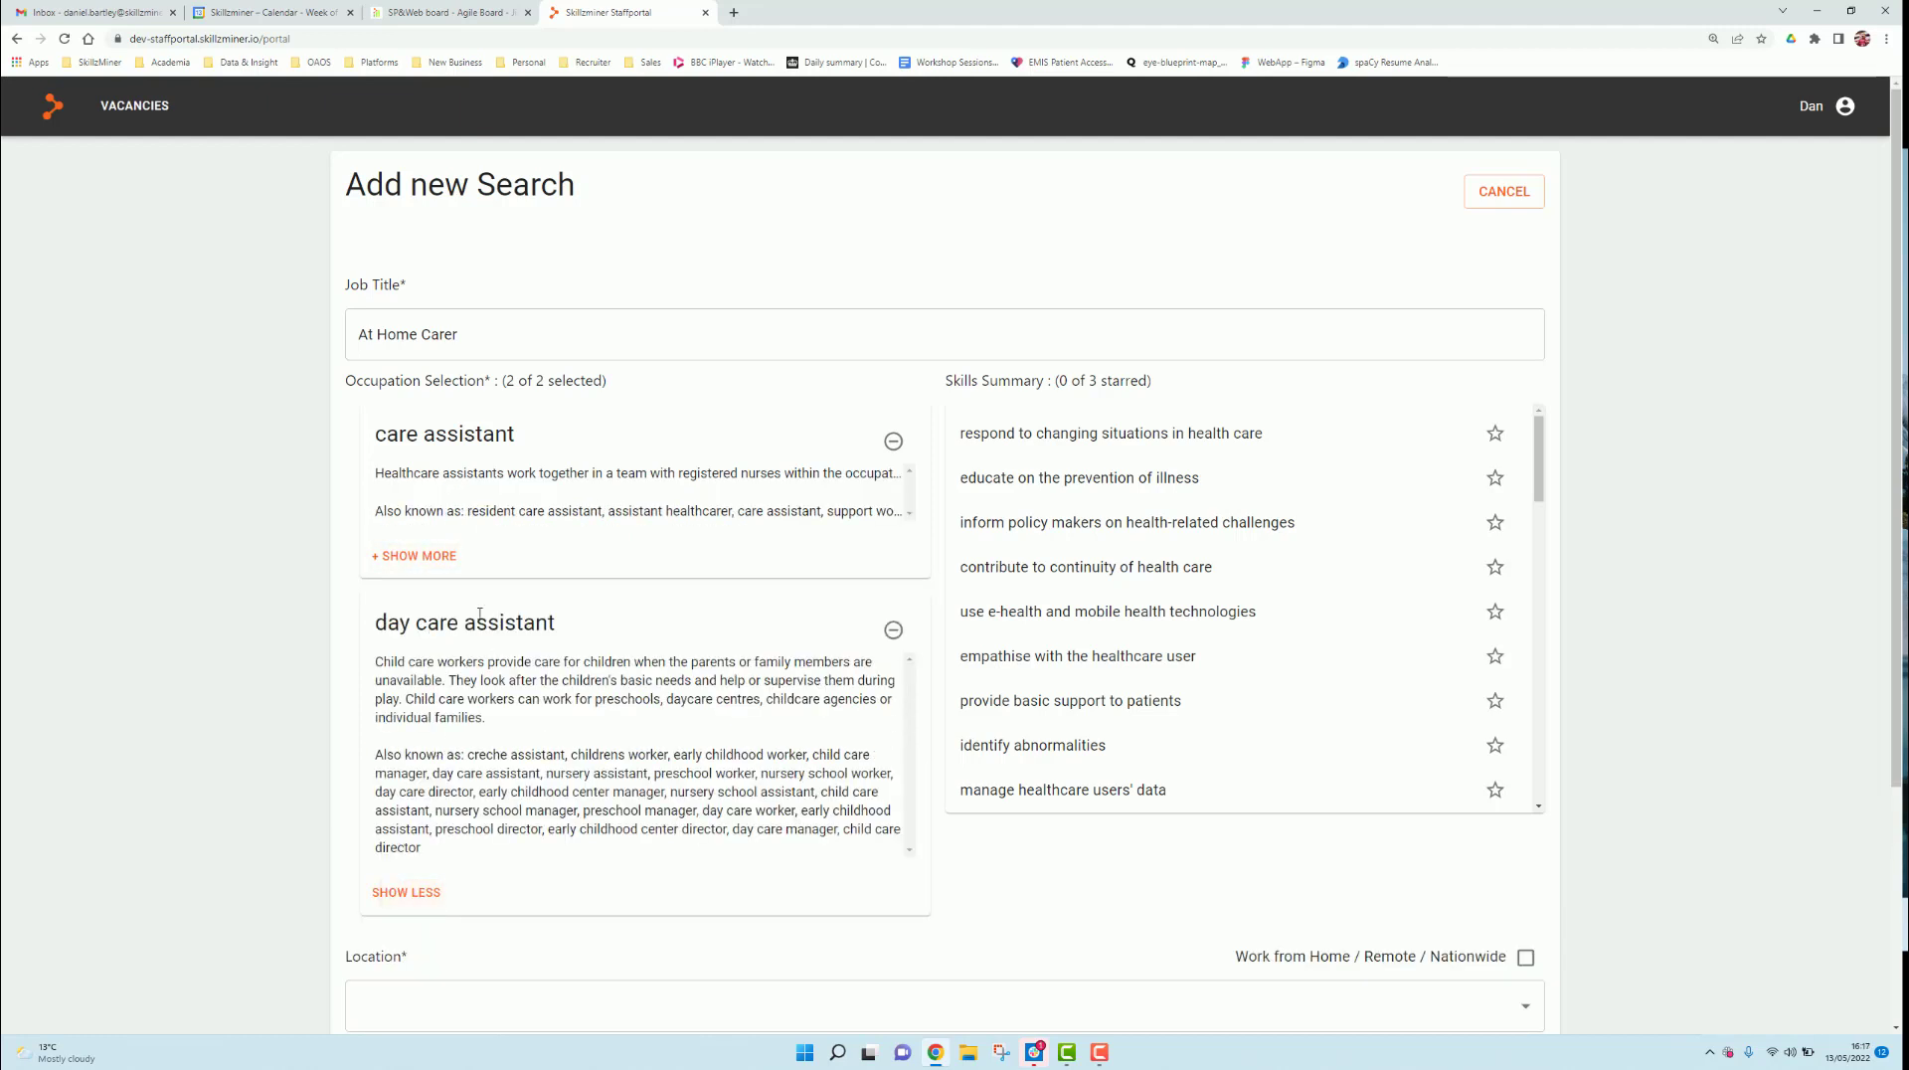
pyautogui.click(414, 893)
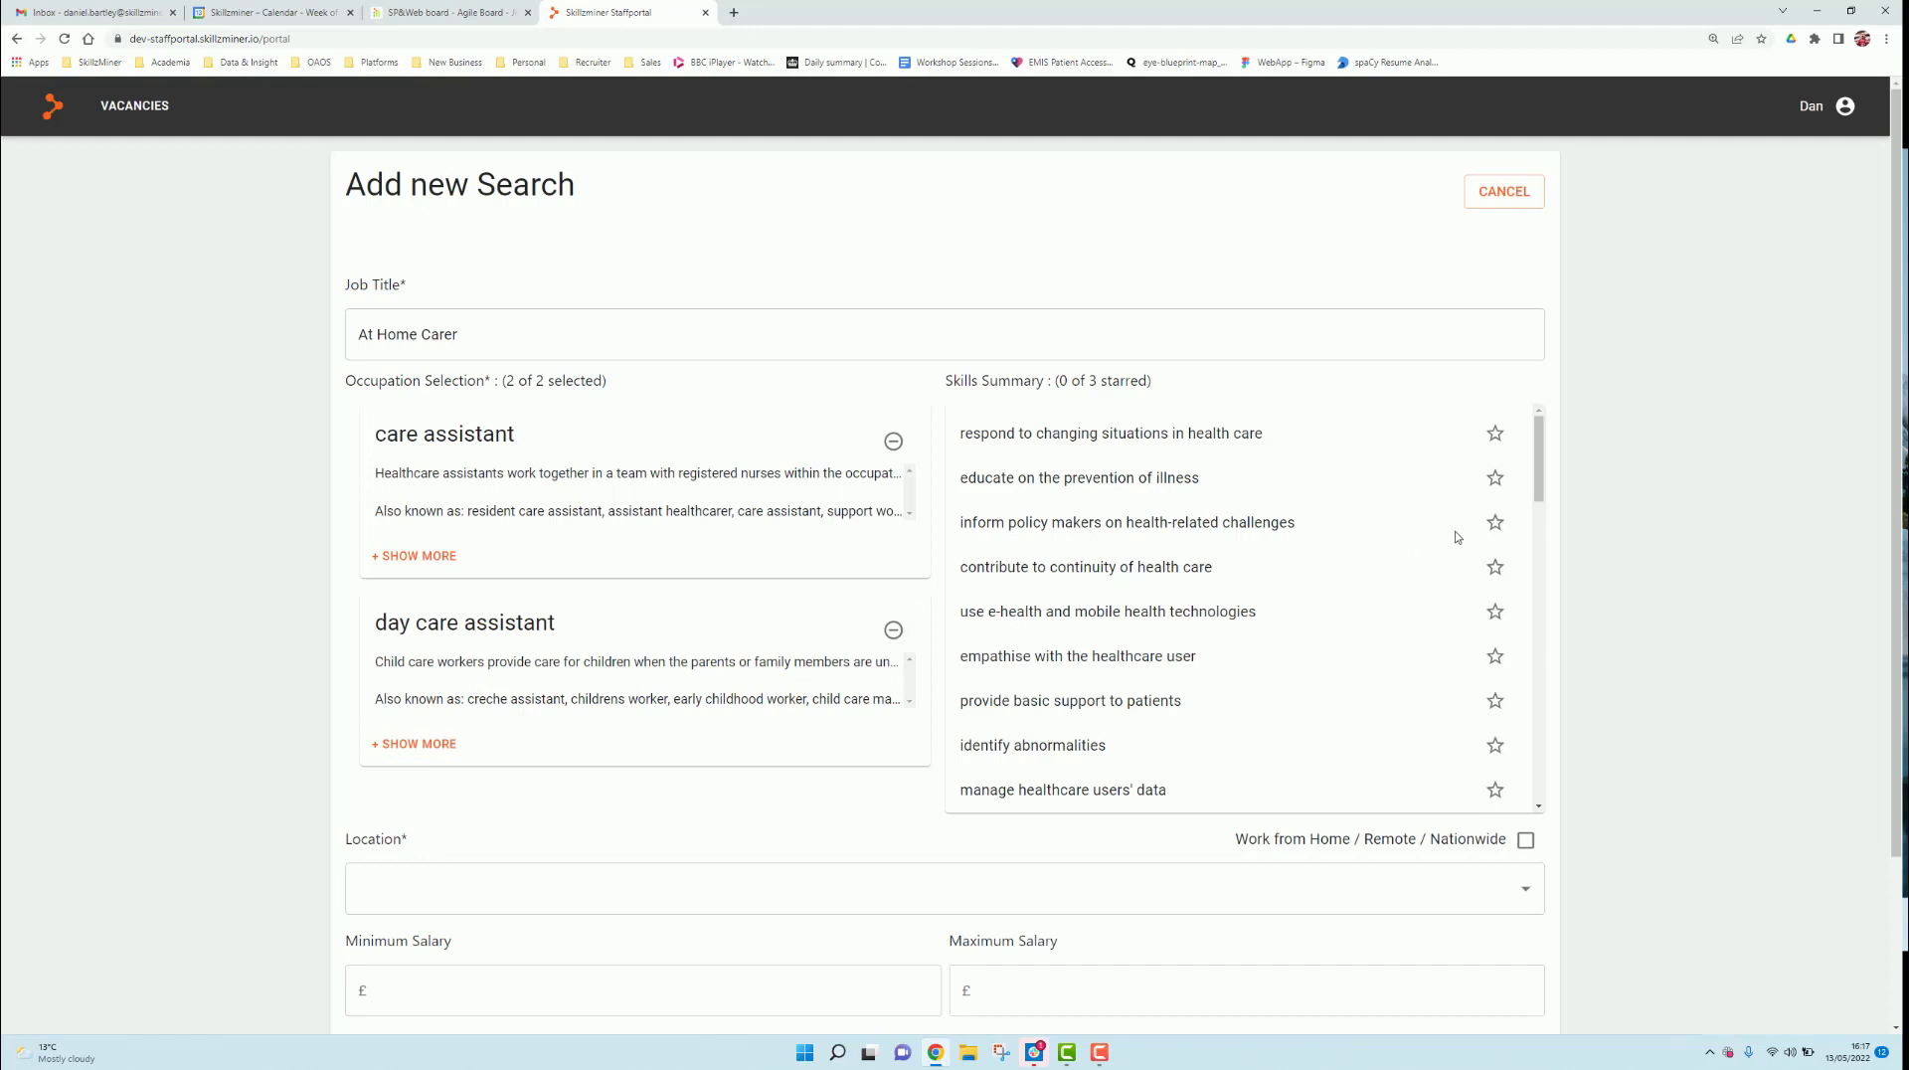
# - Star the skills "supervise children", "play with children" and "comply with legislation related to health care" in the skills summary
pyautogui.scroll(-3, 1537, 673)
pyautogui.scroll(-5, 1536, 673)
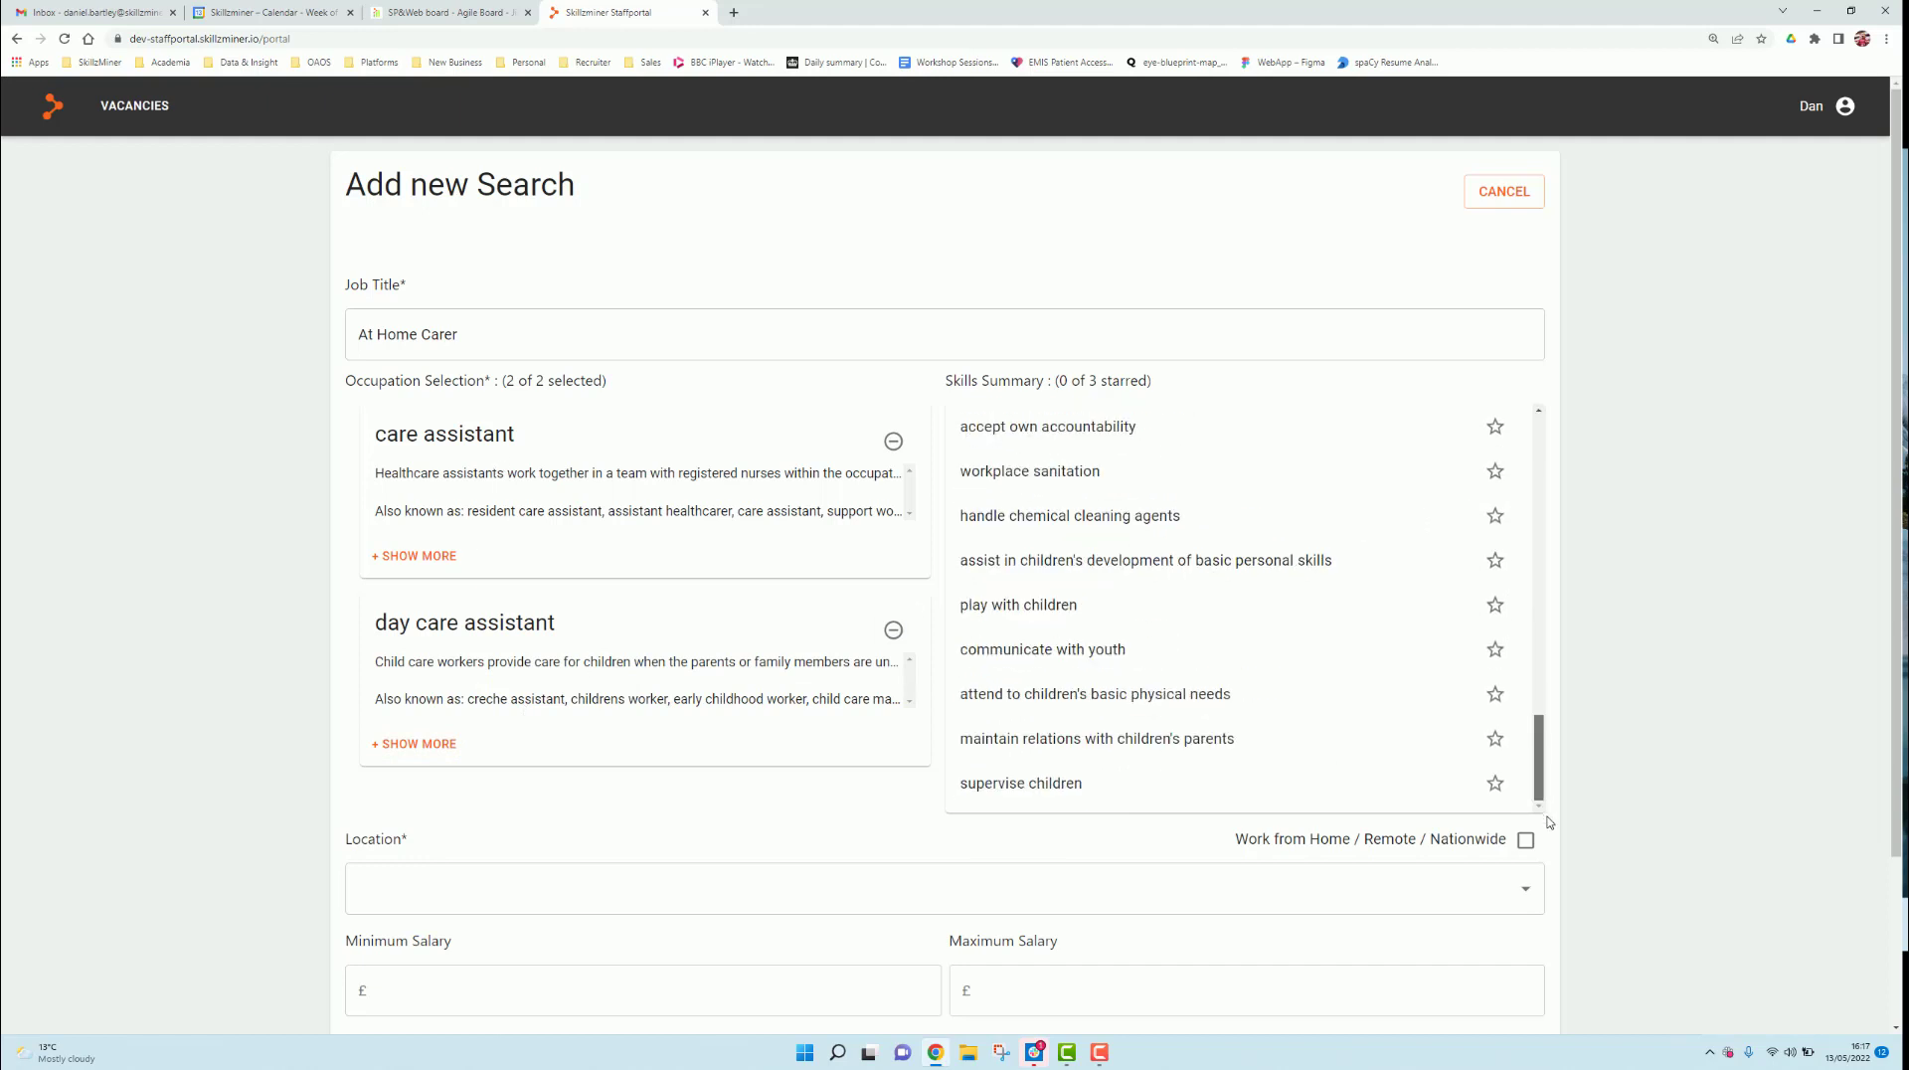
pyautogui.click(1495, 784)
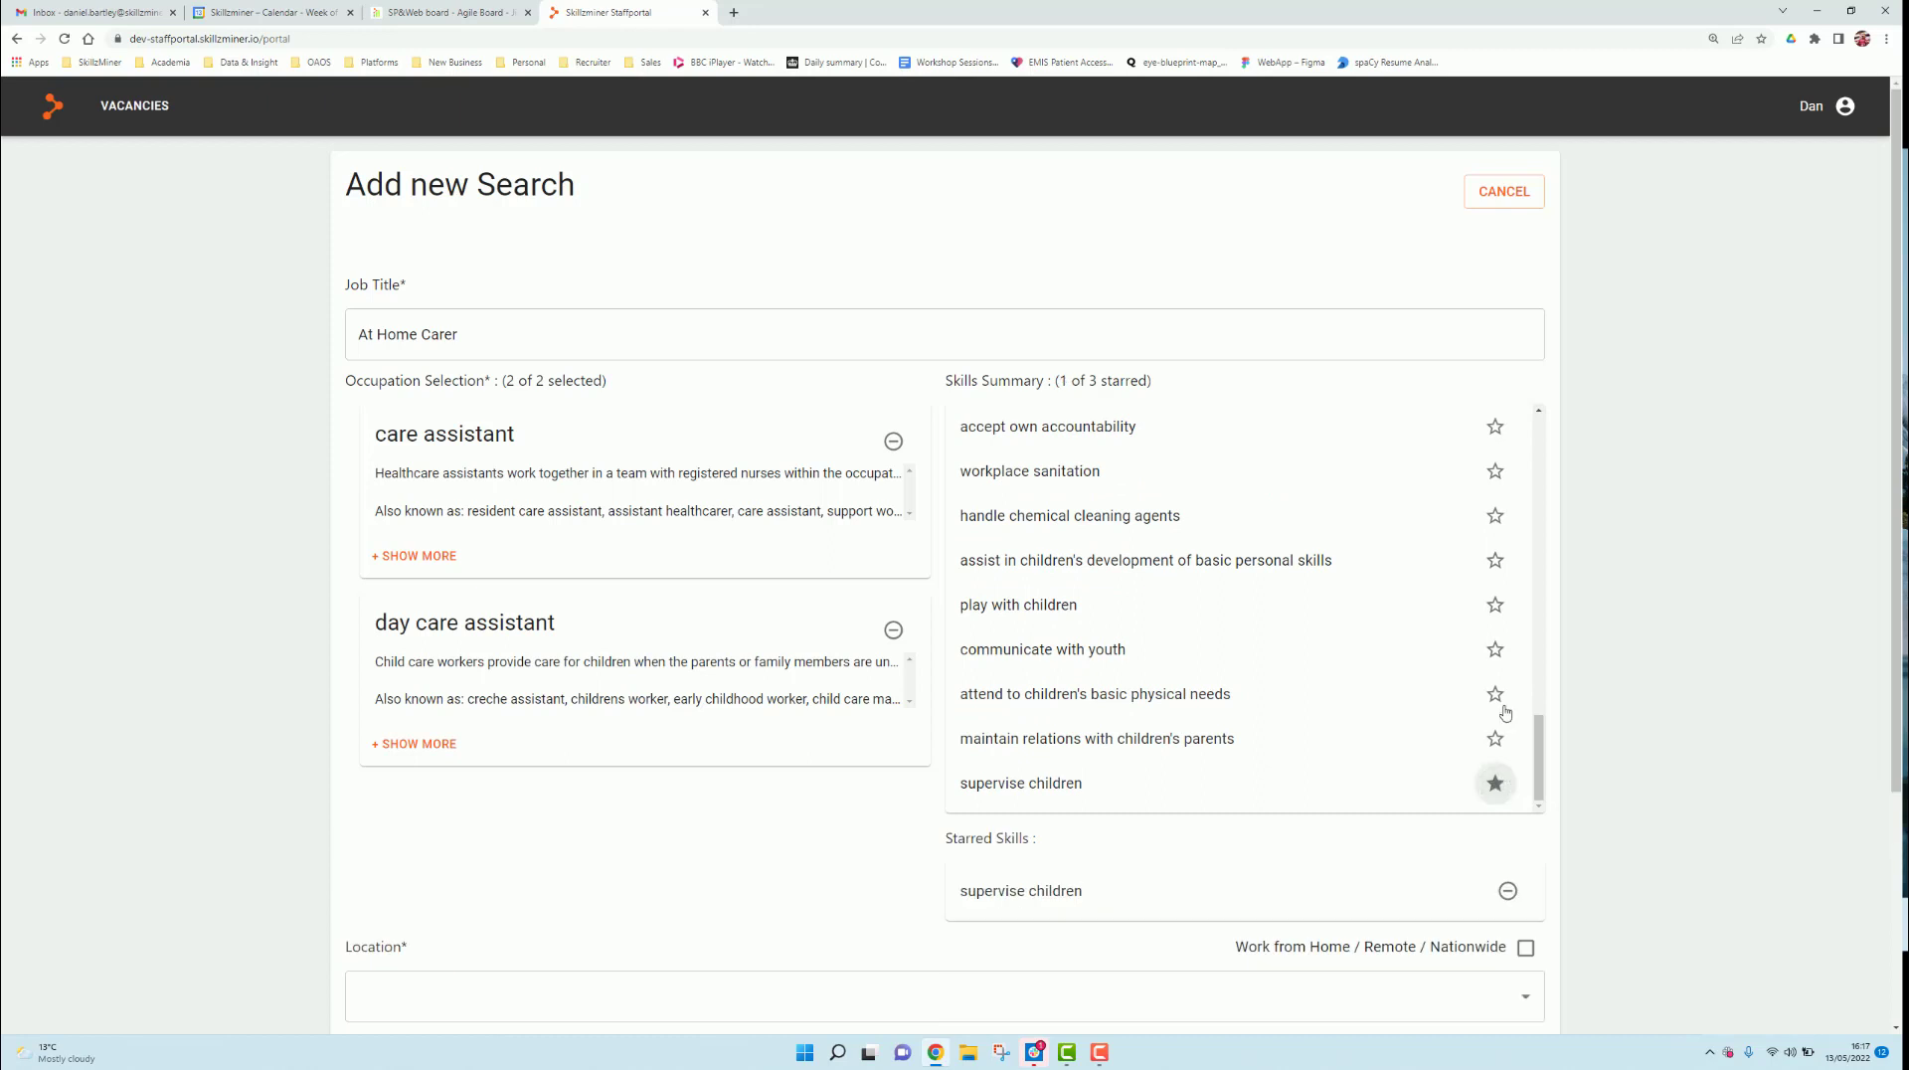
pyautogui.click(1494, 605)
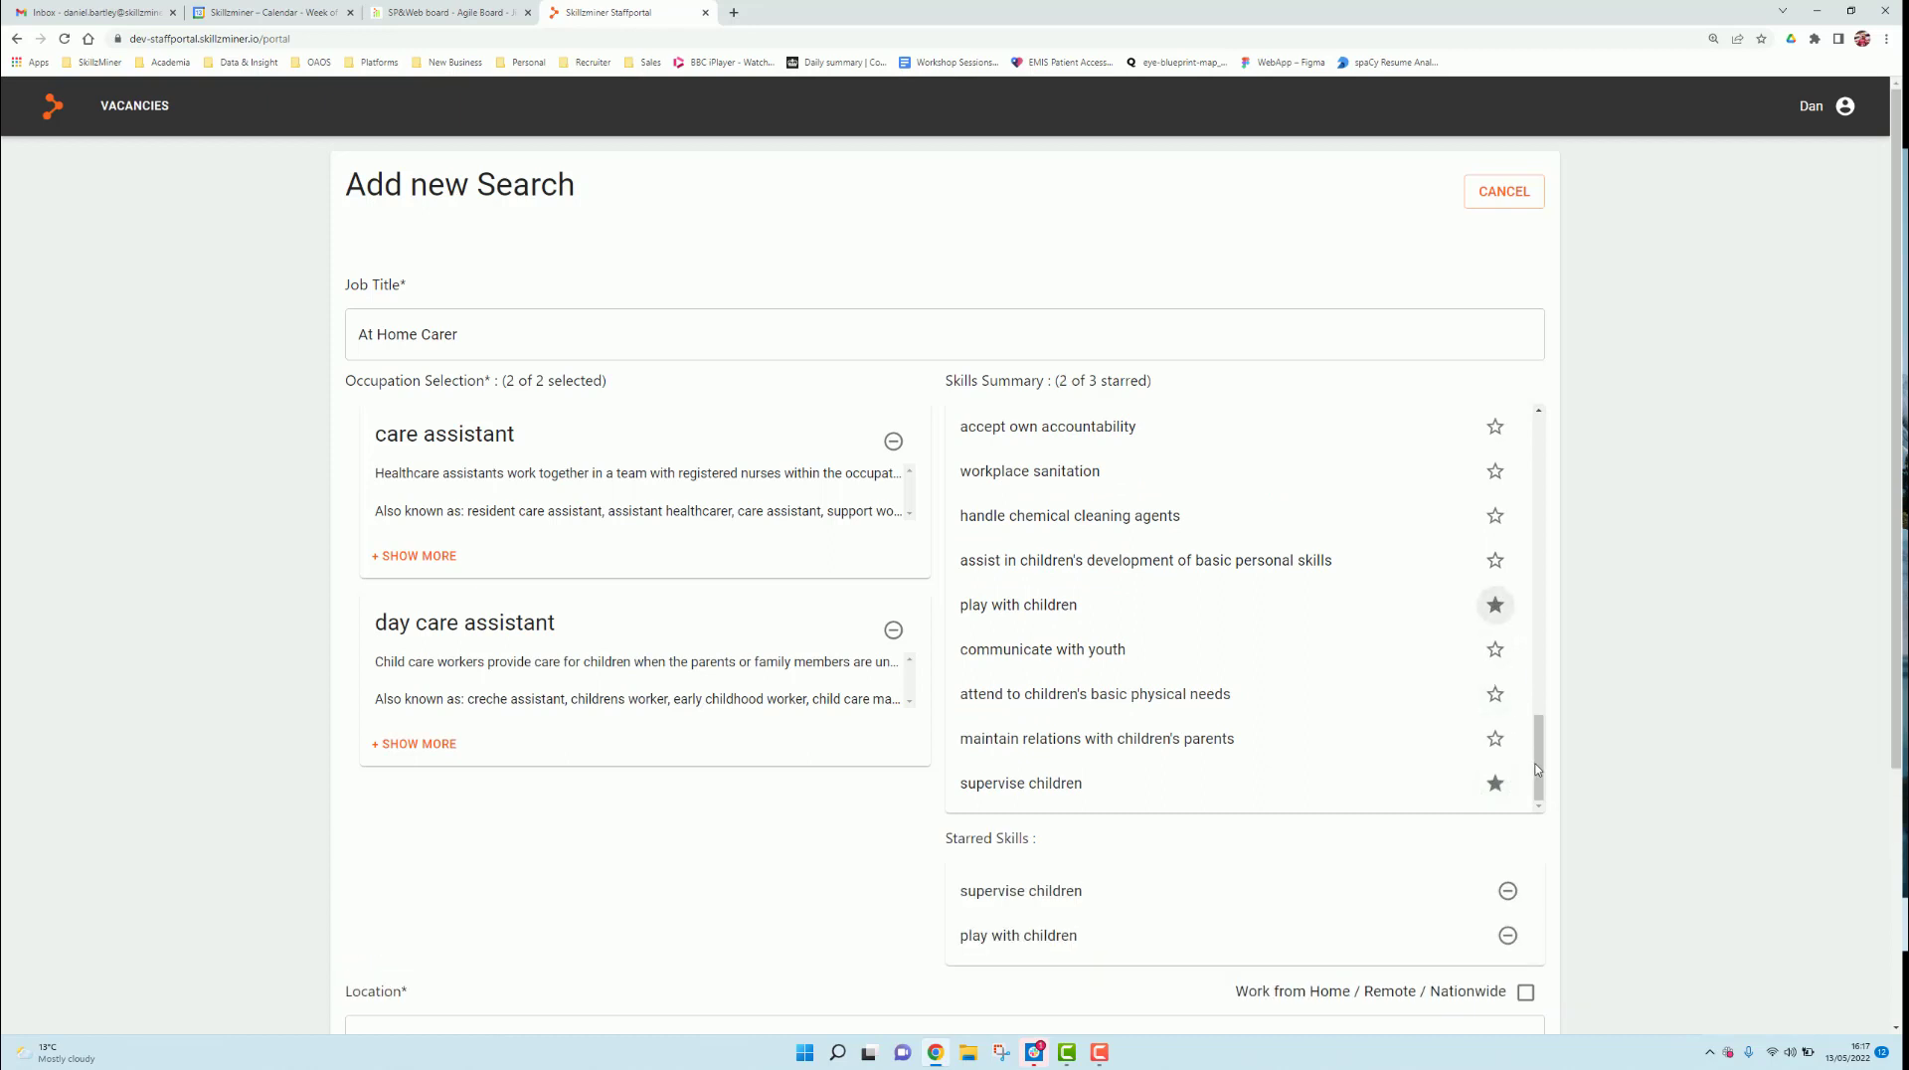
pyautogui.scroll(3, 1540, 648)
pyautogui.scroll(3, 1540, 649)
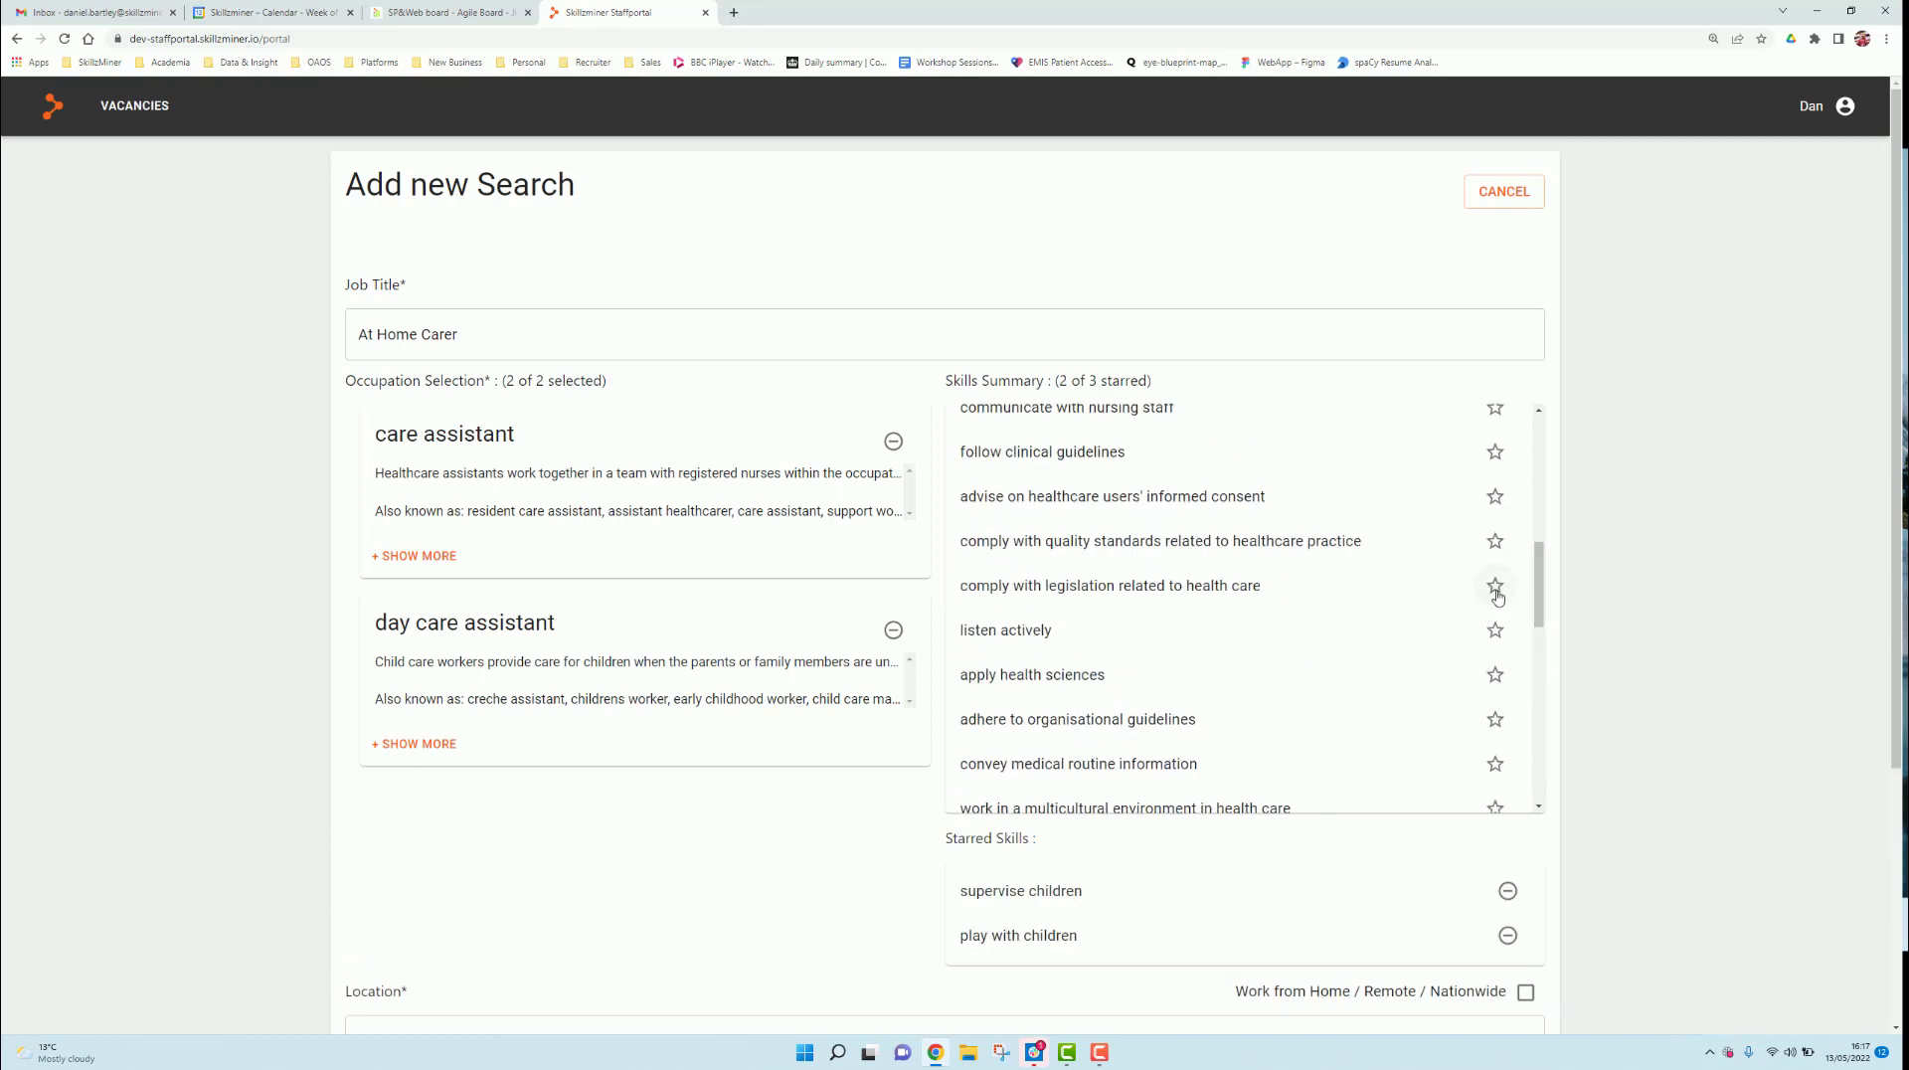
pyautogui.click(1494, 584)
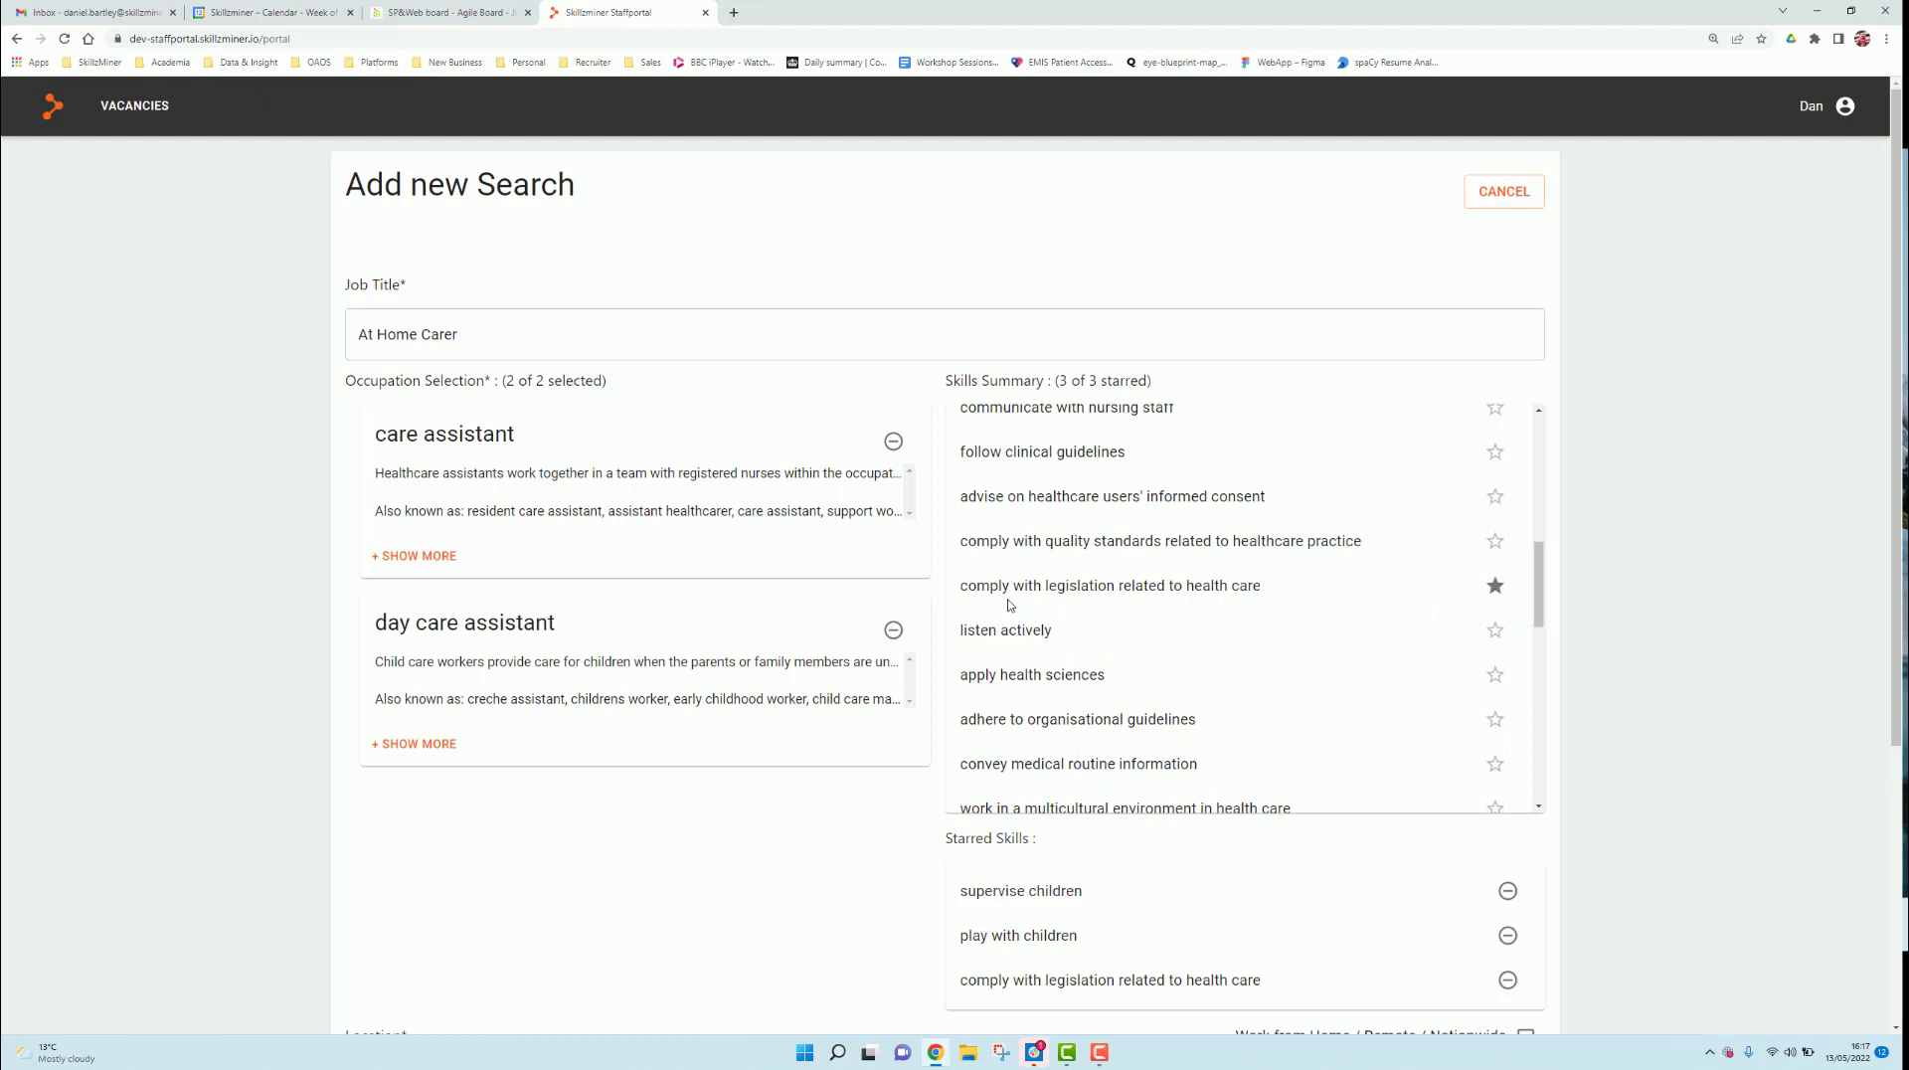
pyautogui.moveTo(1007, 585); pyautogui.dragTo(1291, 588)
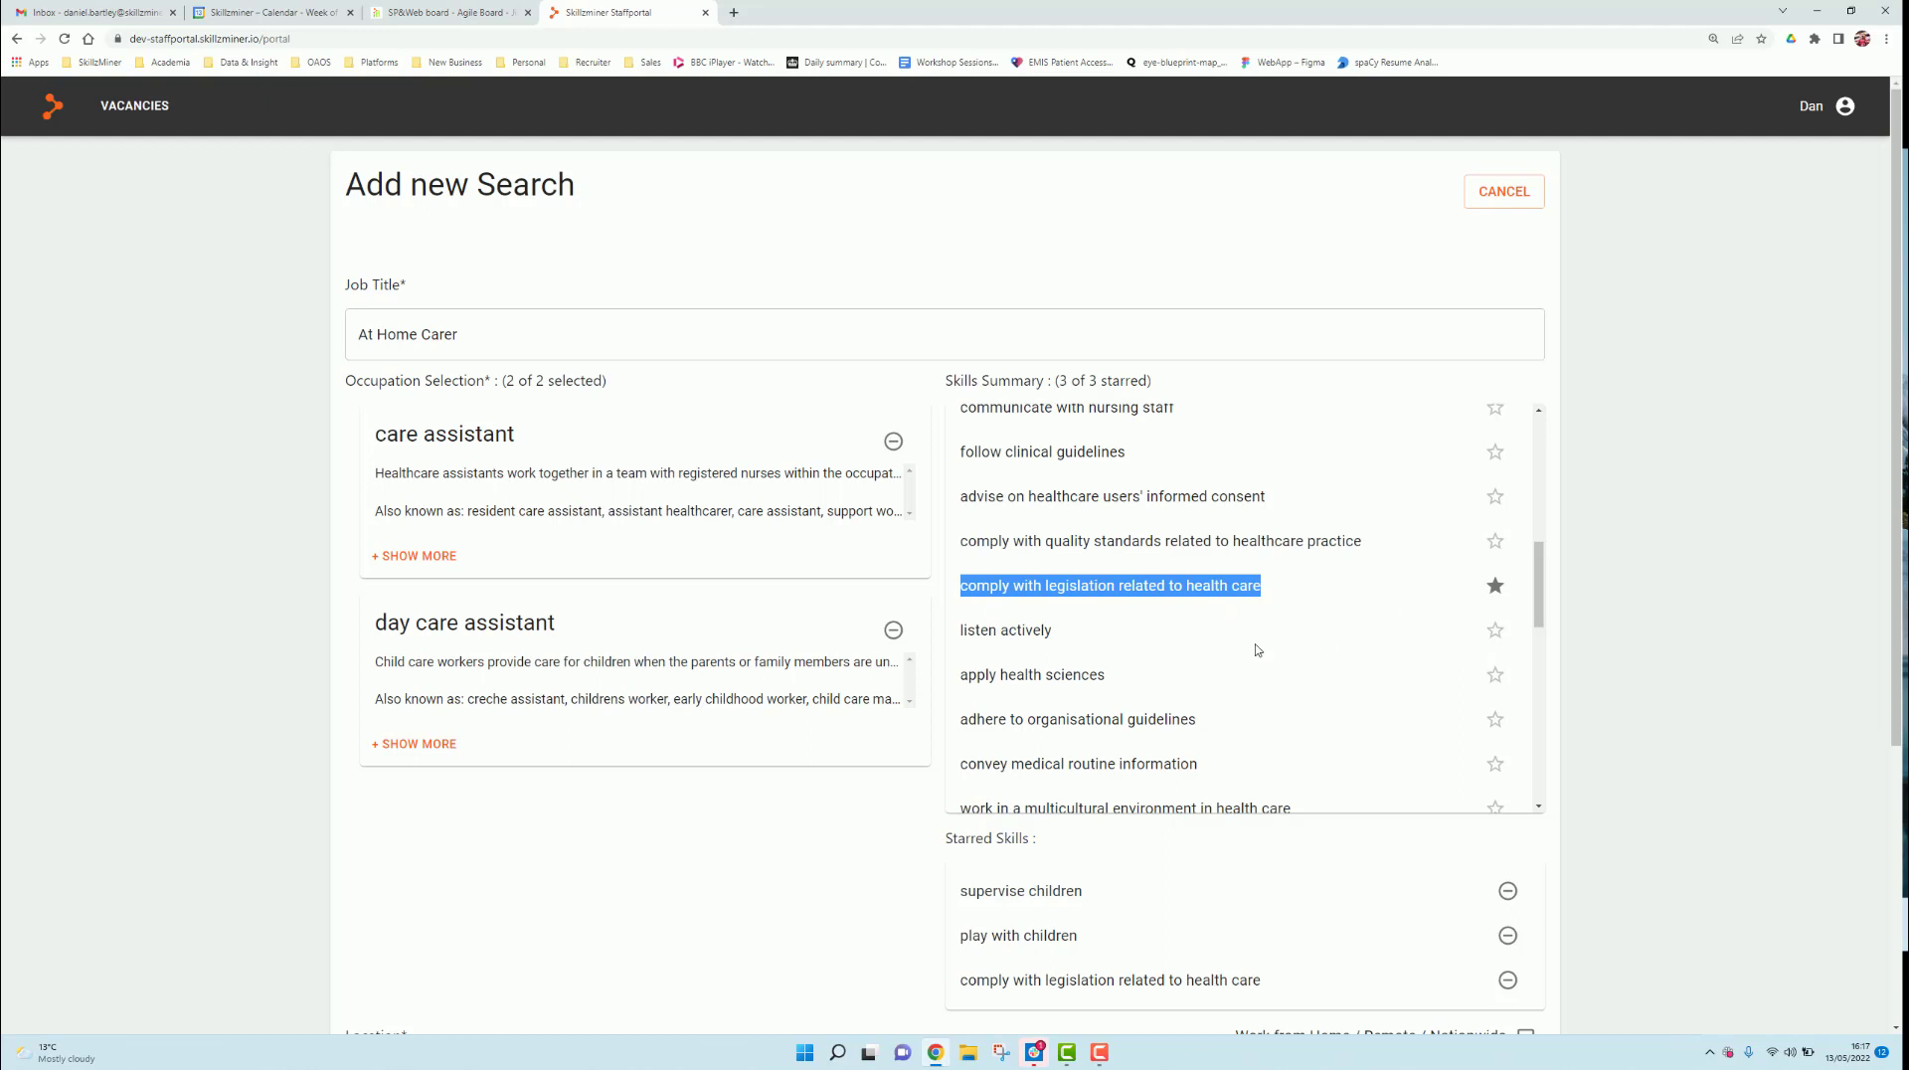
# - Review the remaining skills in the skills summary and the location, salary and additional requirements fields of the search form
pyautogui.scroll(-3, 1308, 757)
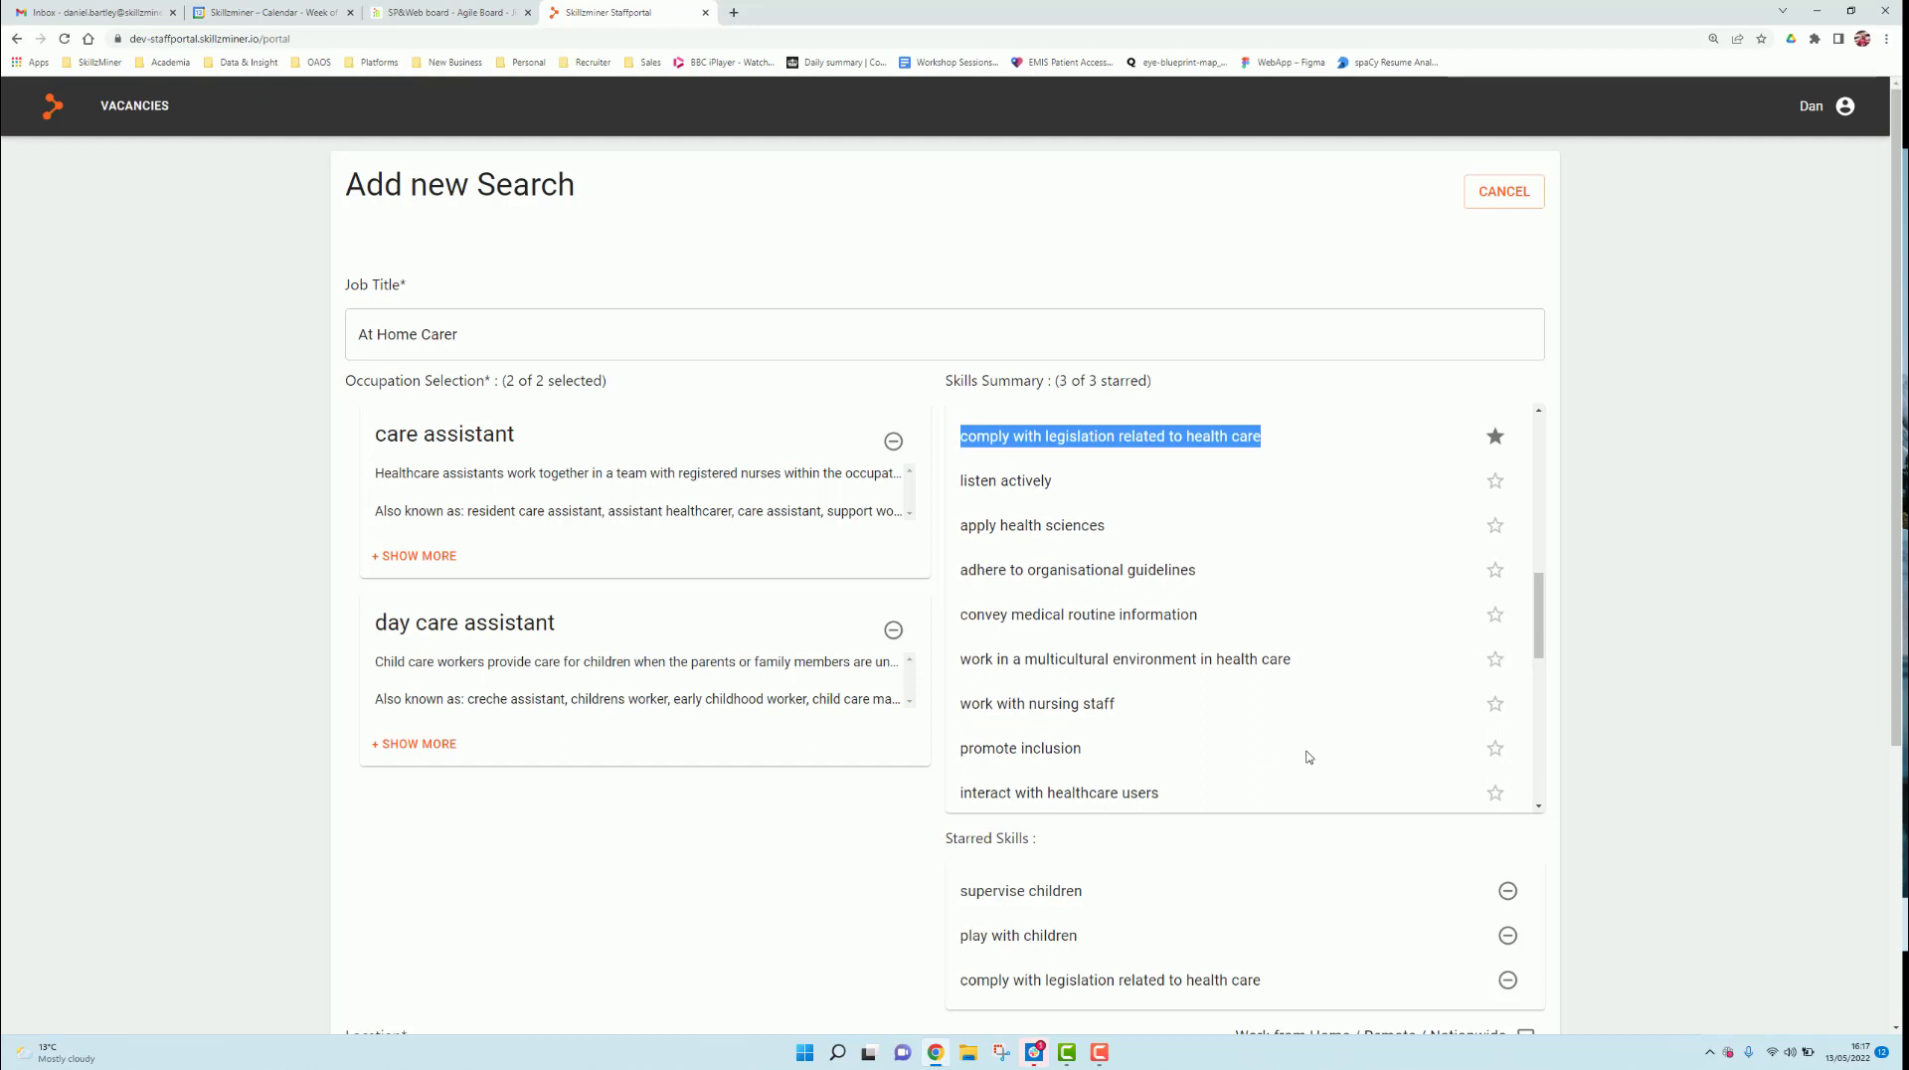
pyautogui.scroll(-12, 1309, 757)
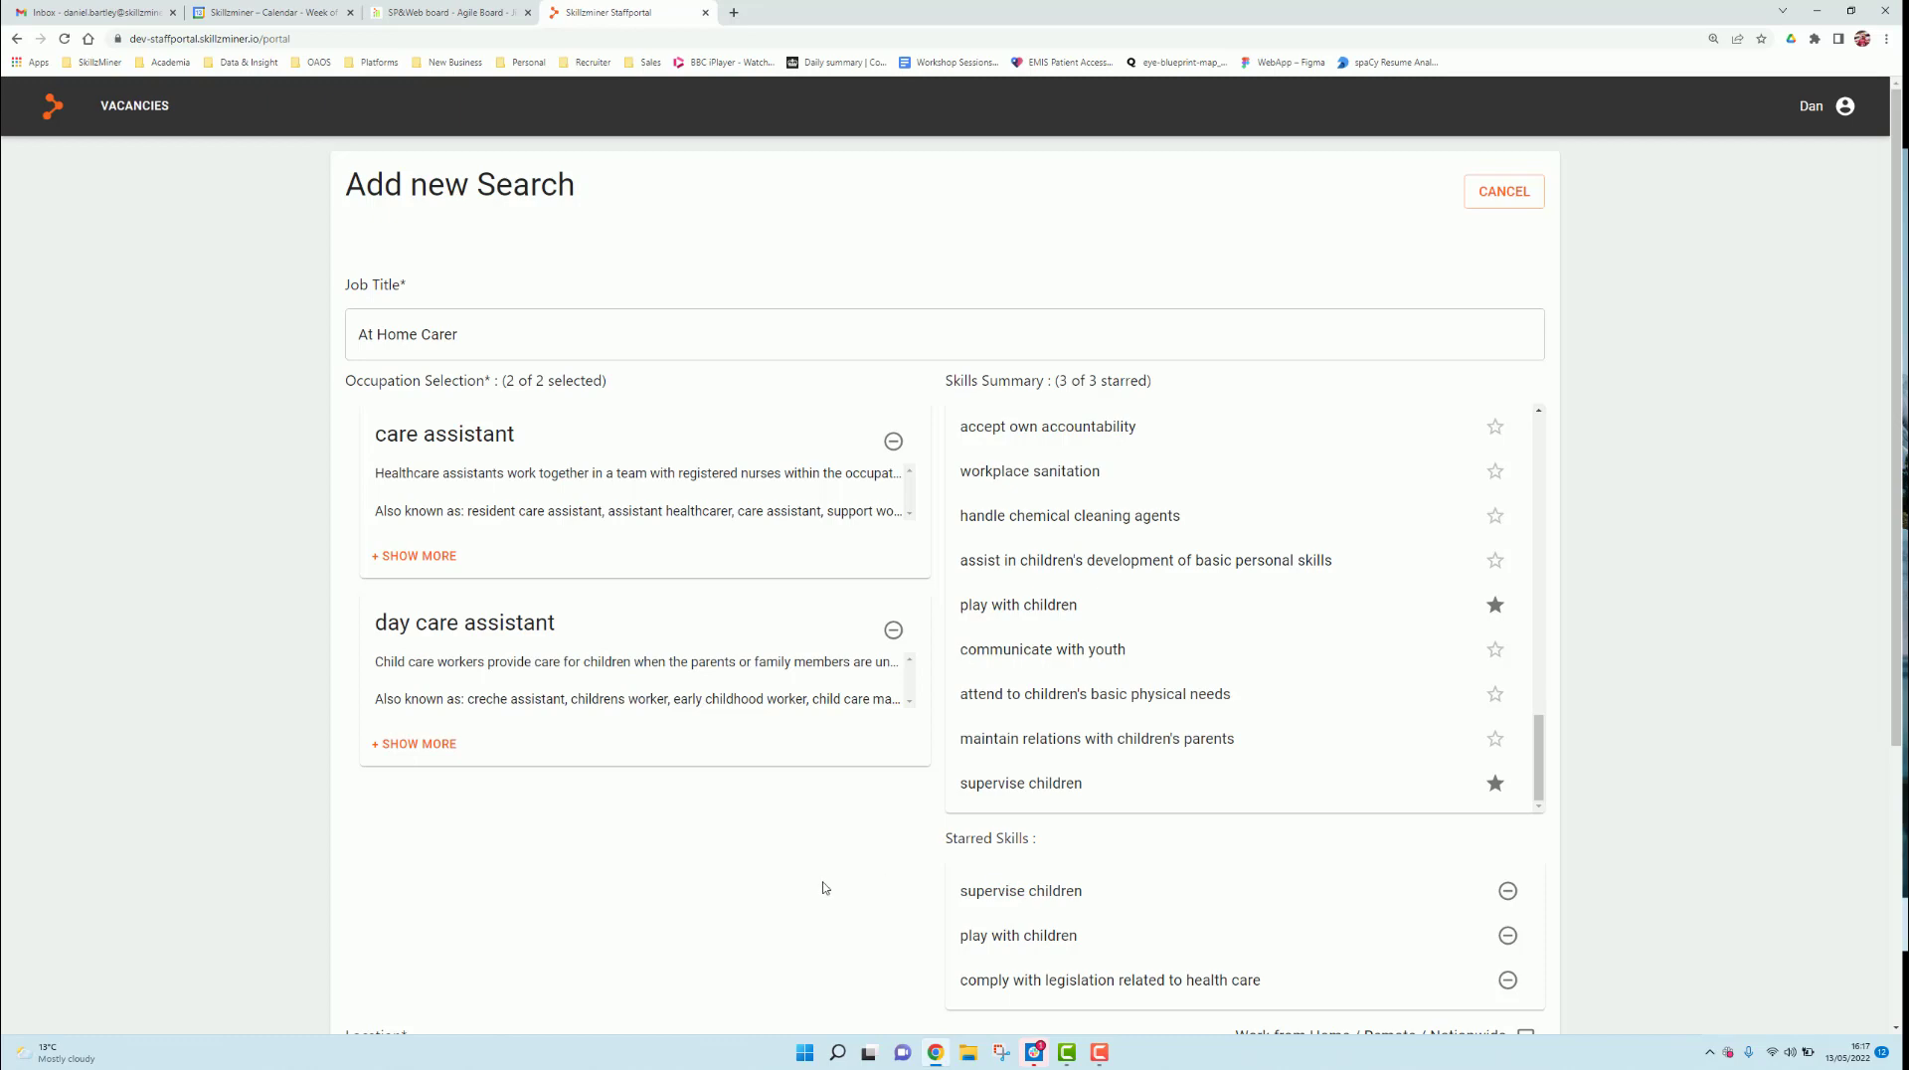
pyautogui.scroll(-4, 825, 888)
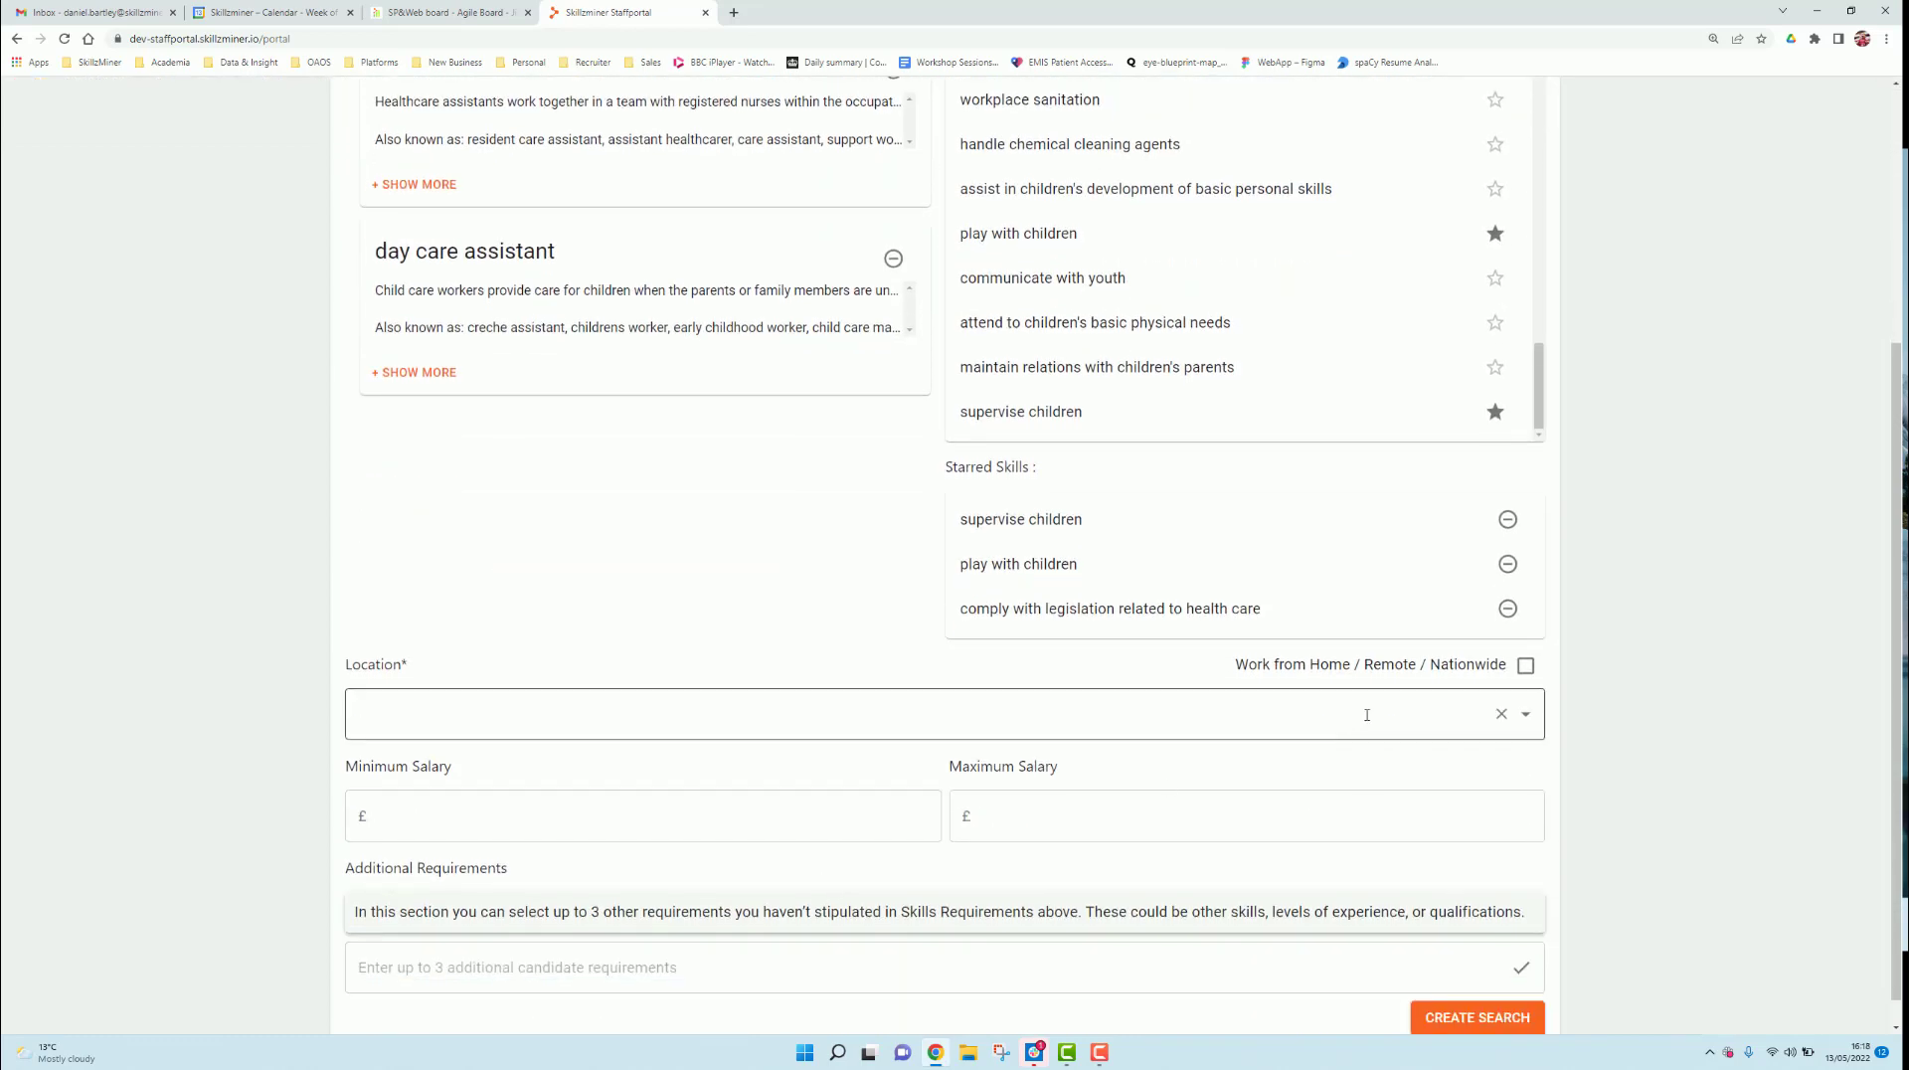
pyautogui.scroll(4, 683, 515)
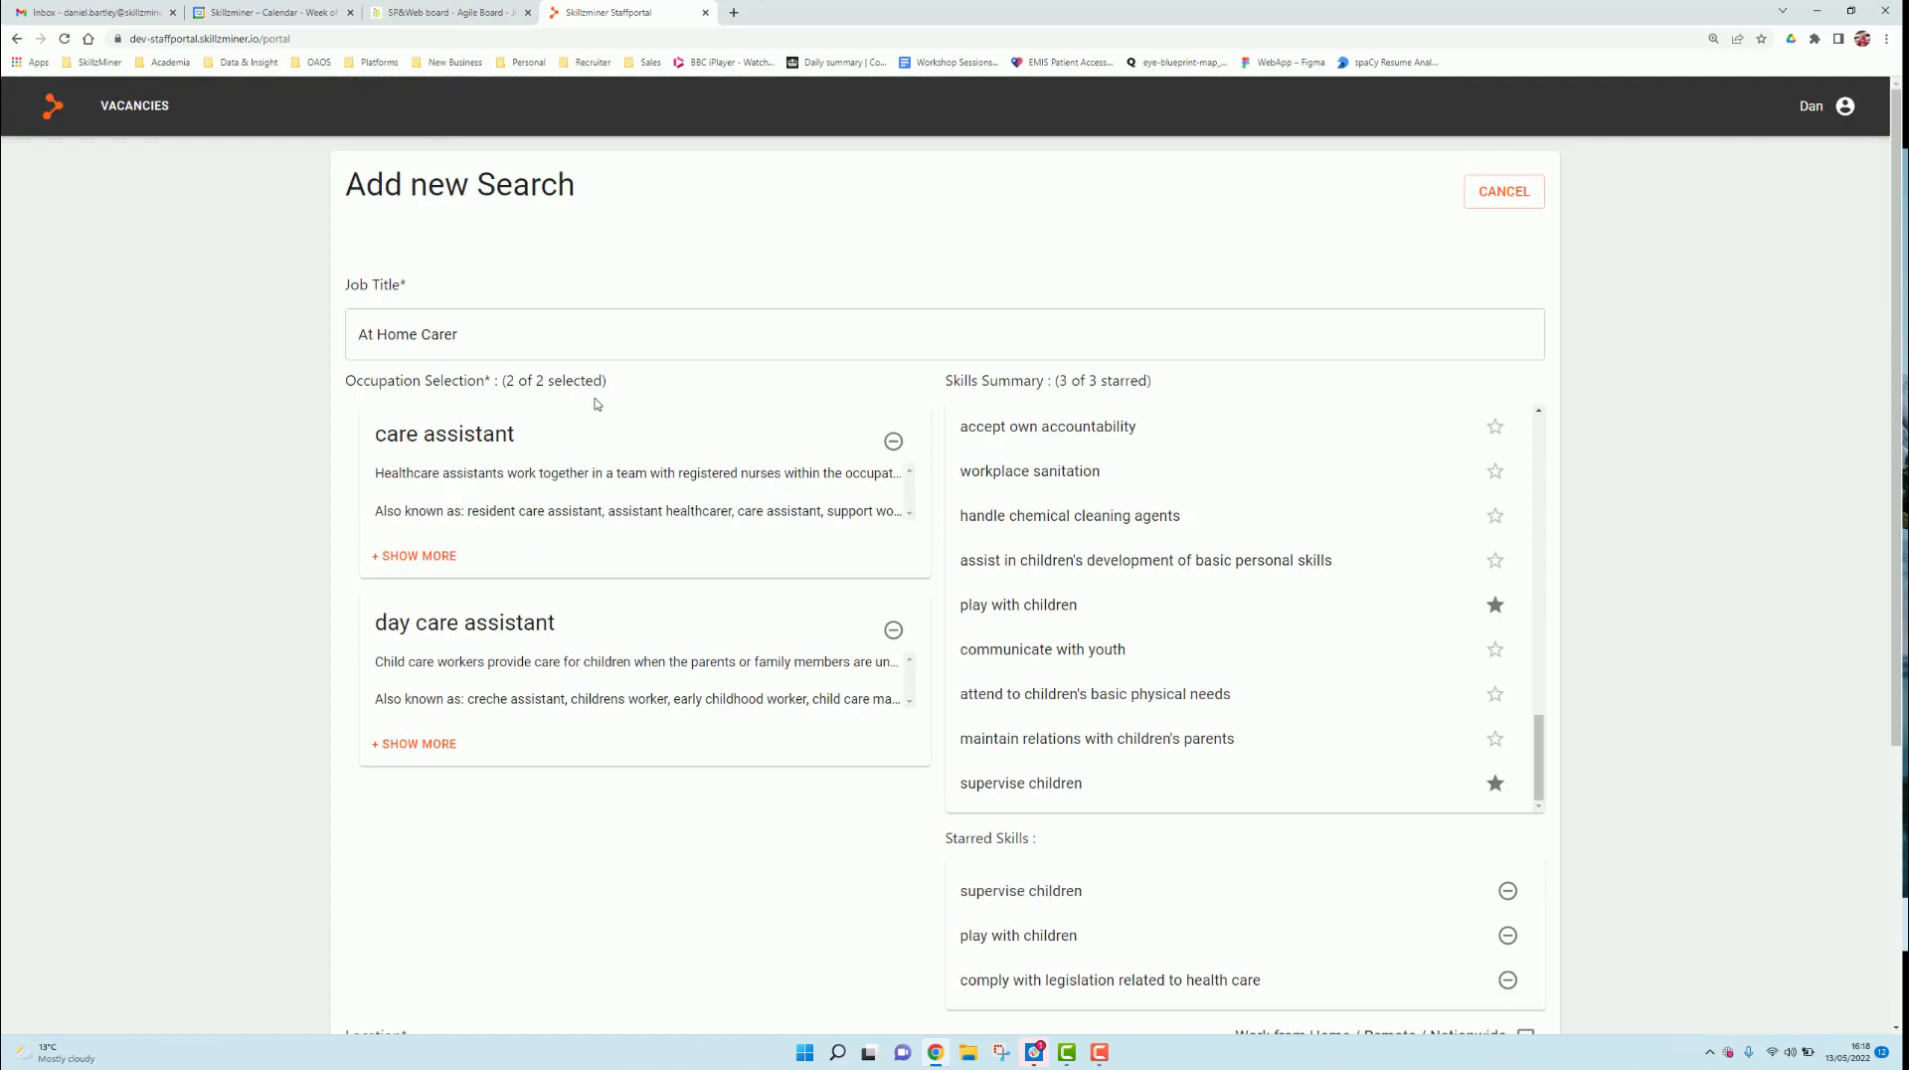
# - Replace the care assistant occupation with "occupational health nurse" from the Environmental and occupational health and hygiene professionals group
pyautogui.click(893, 440)
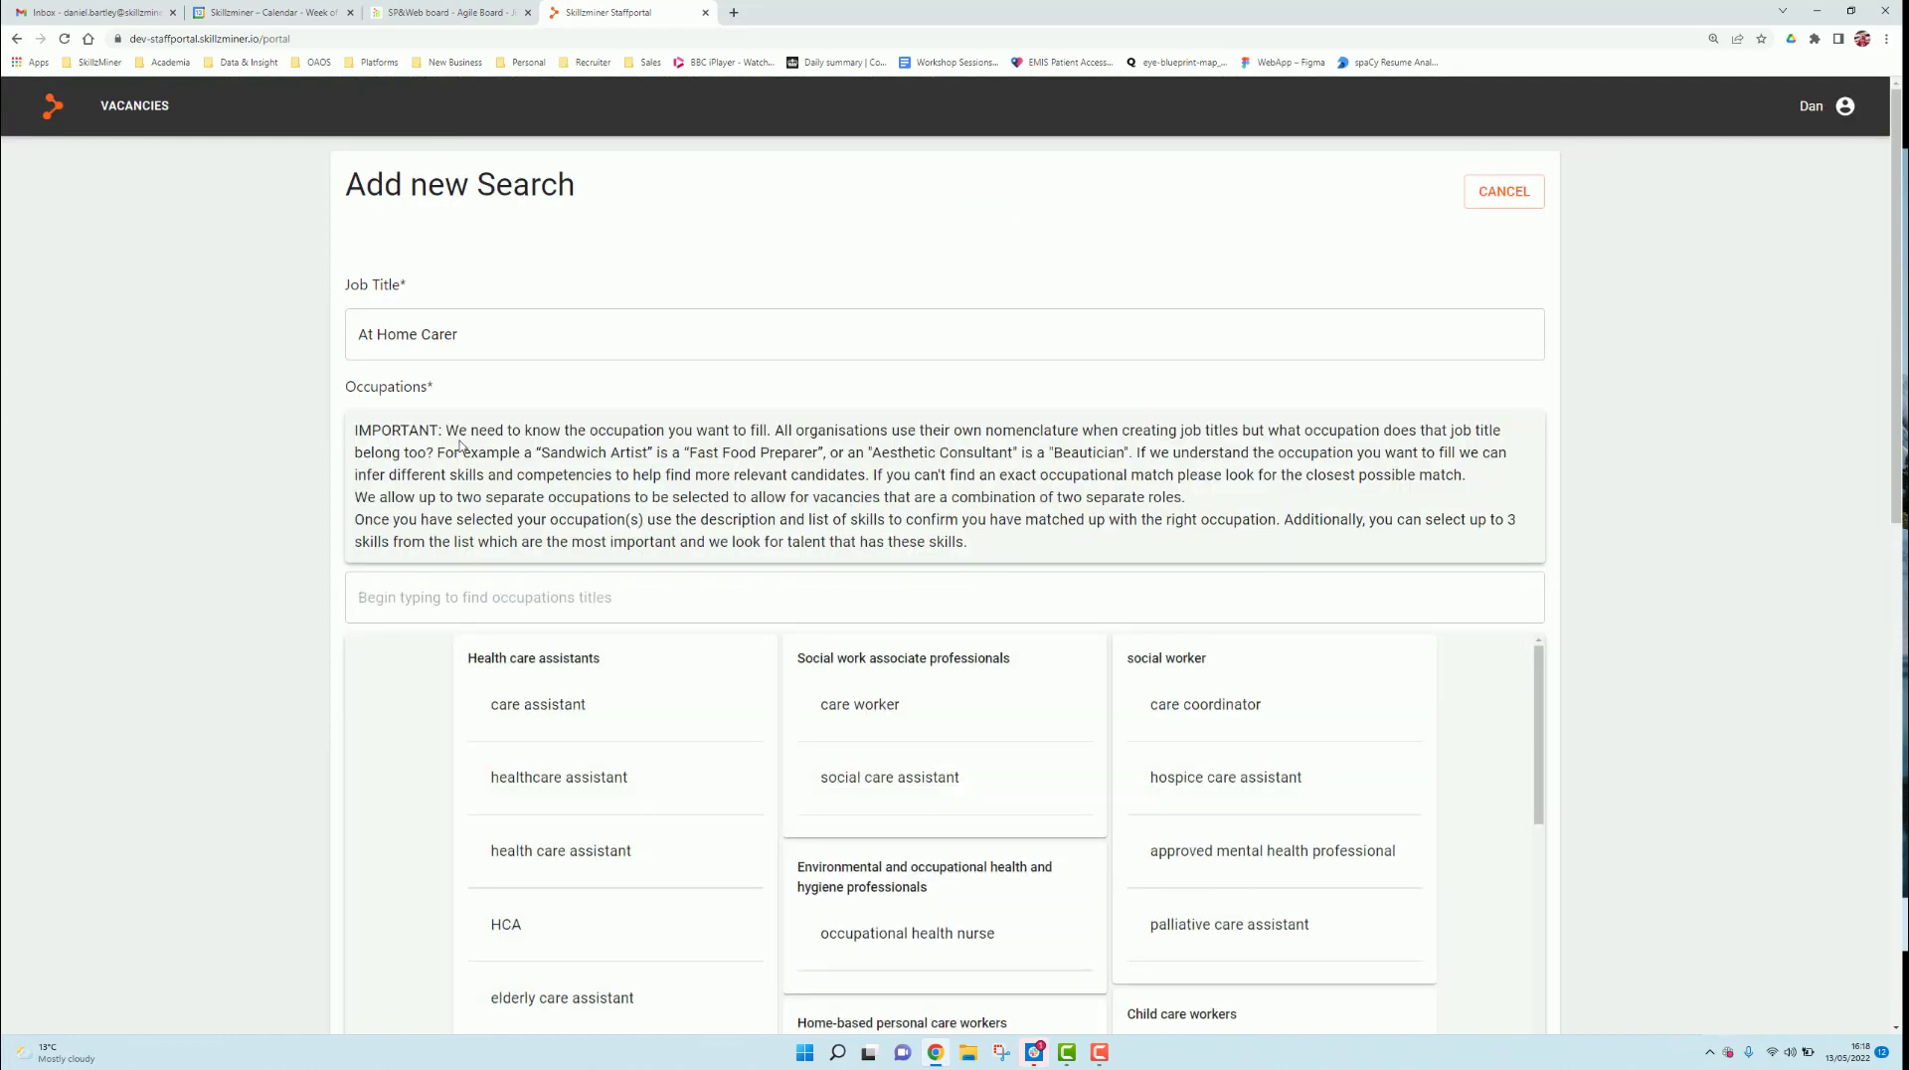
pyautogui.moveTo(362, 432); pyautogui.dragTo(996, 552)
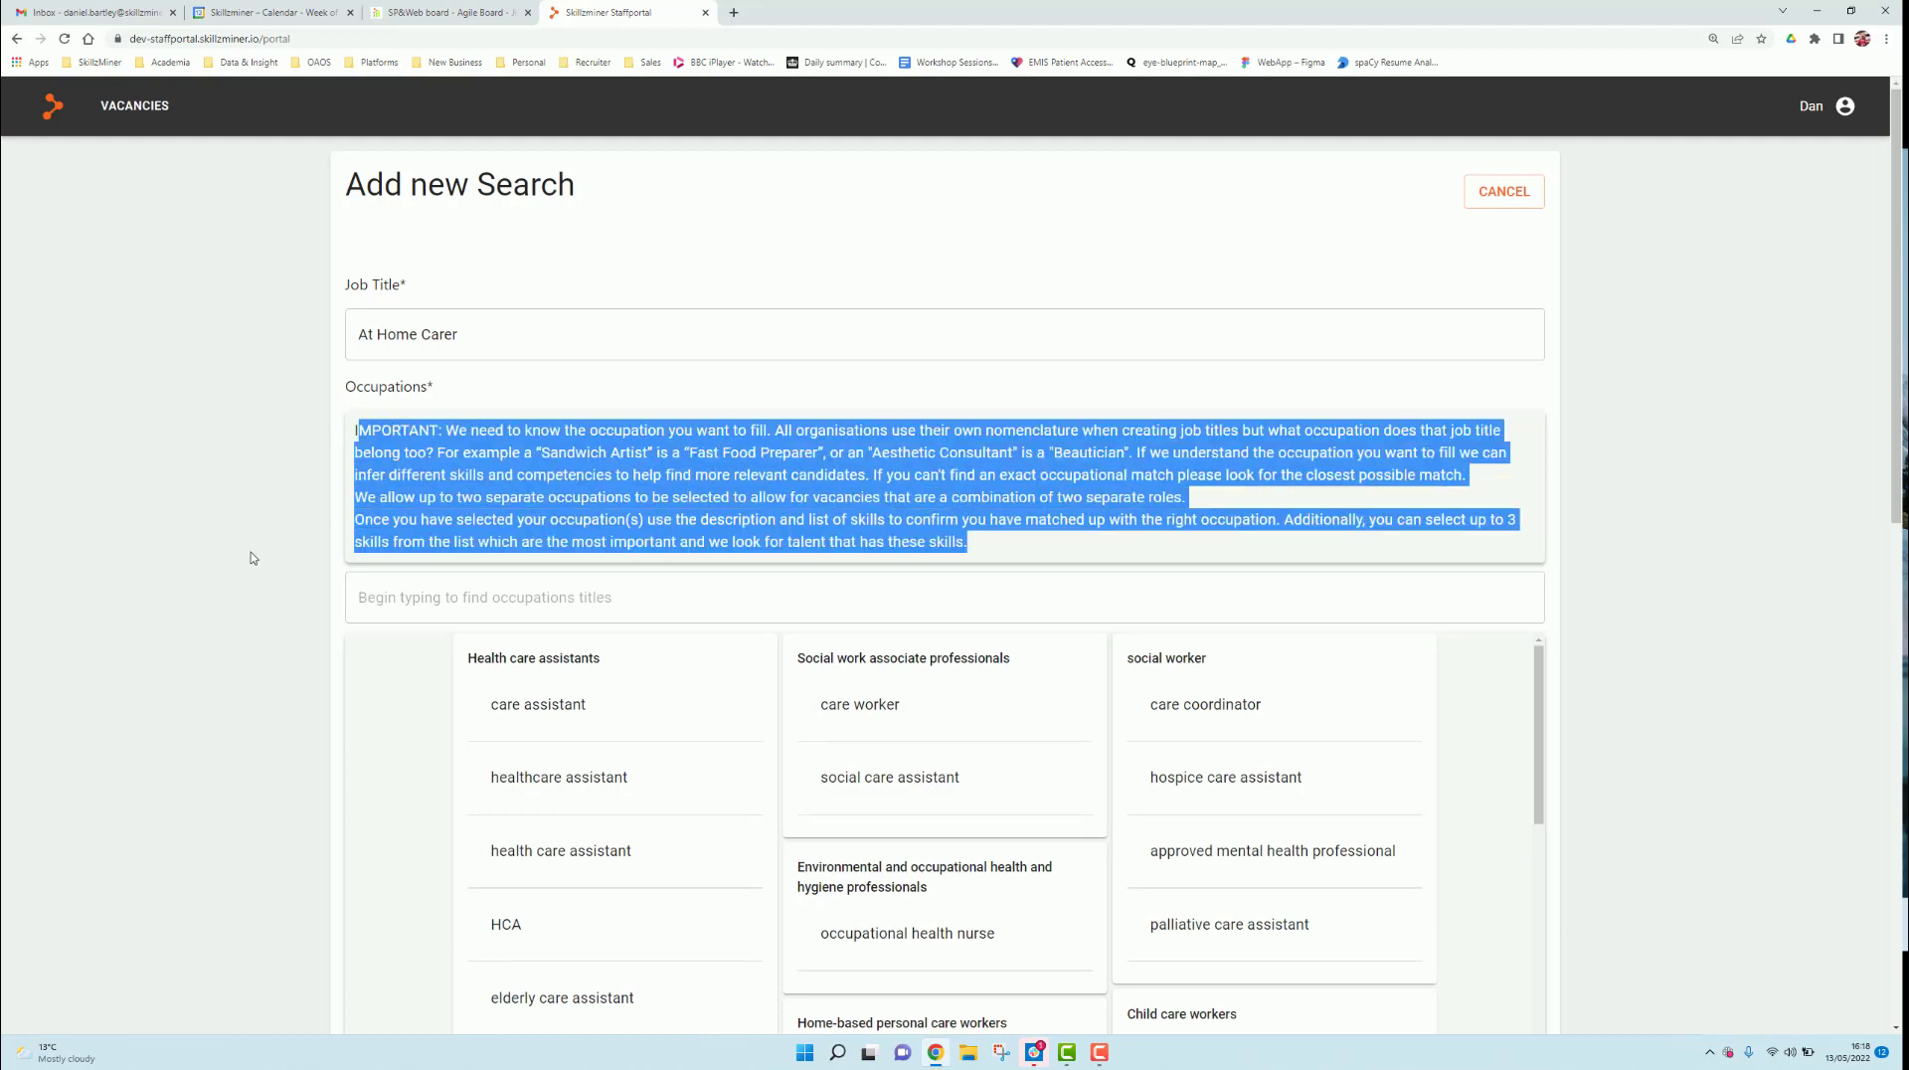
pyautogui.click(267, 705)
pyautogui.scroll(-5, 267, 705)
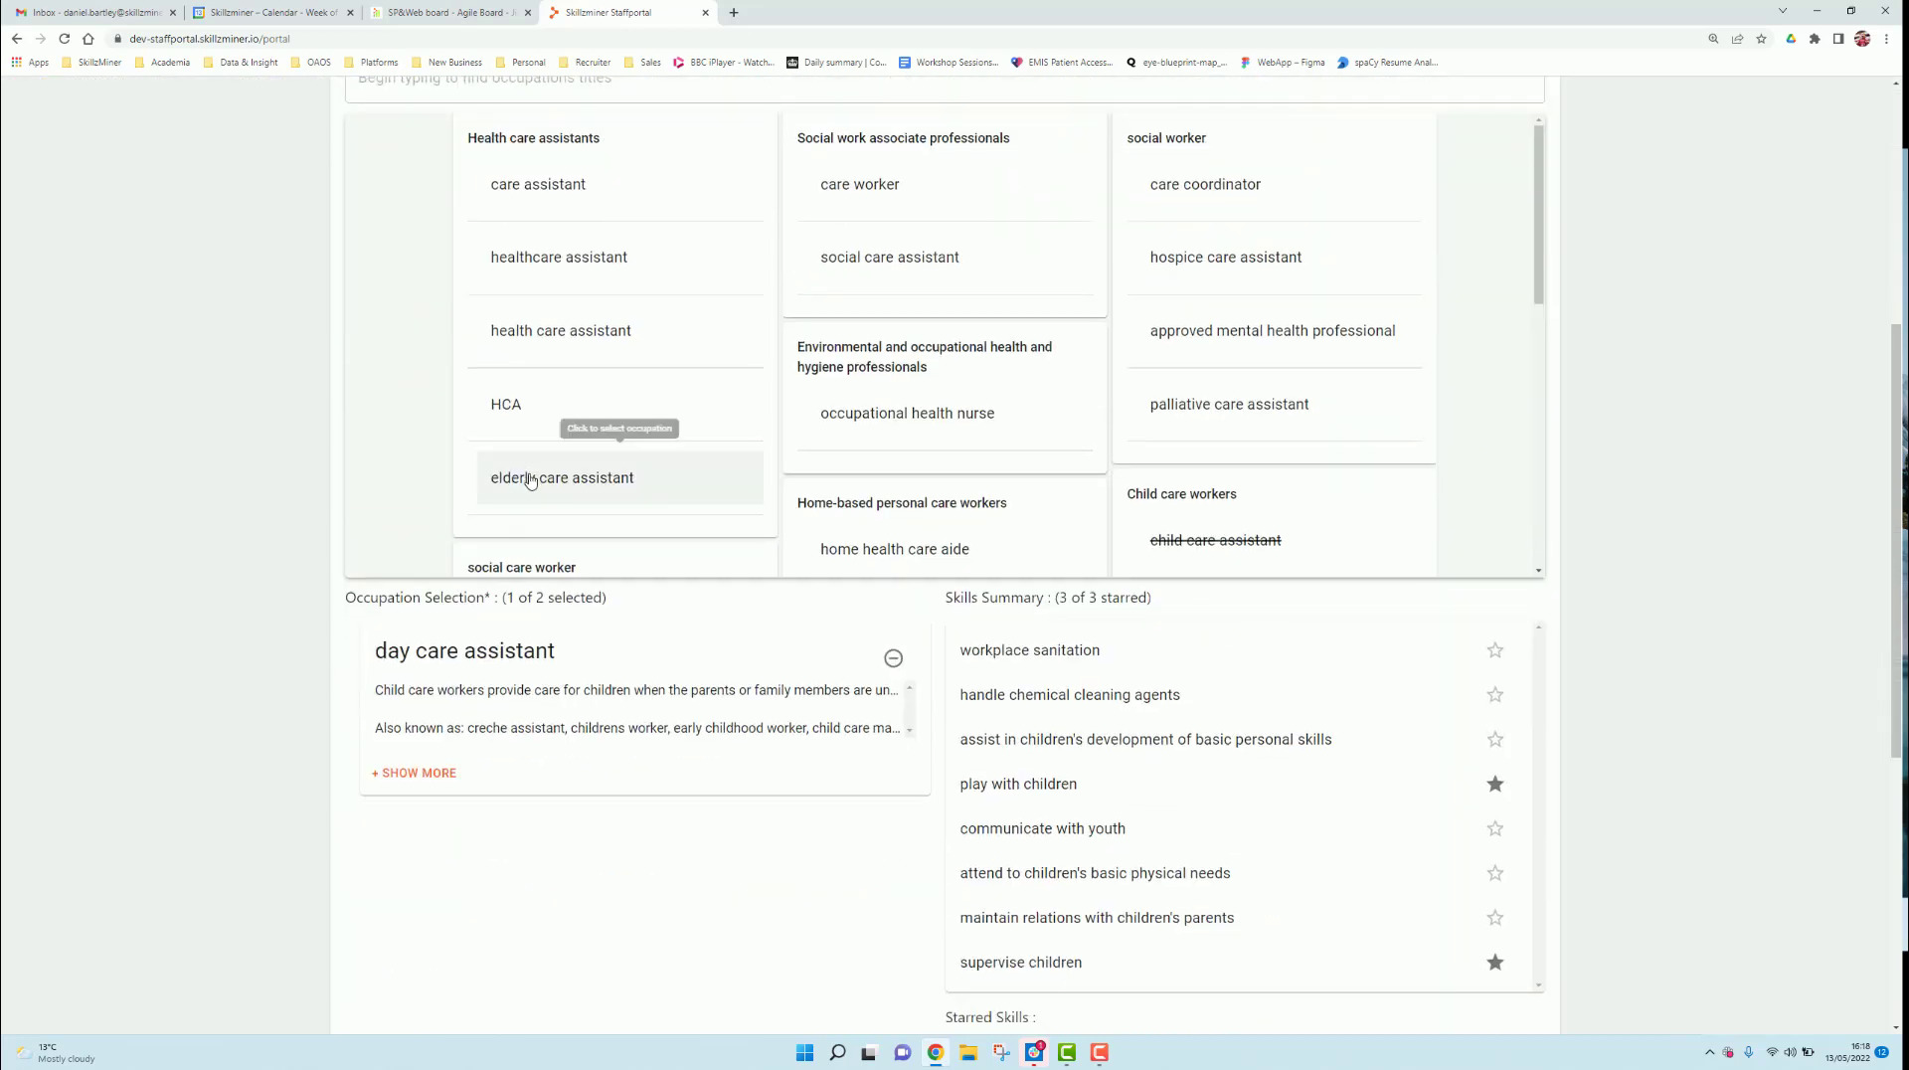
pyautogui.click(852, 429)
pyautogui.scroll(-3, 368, 723)
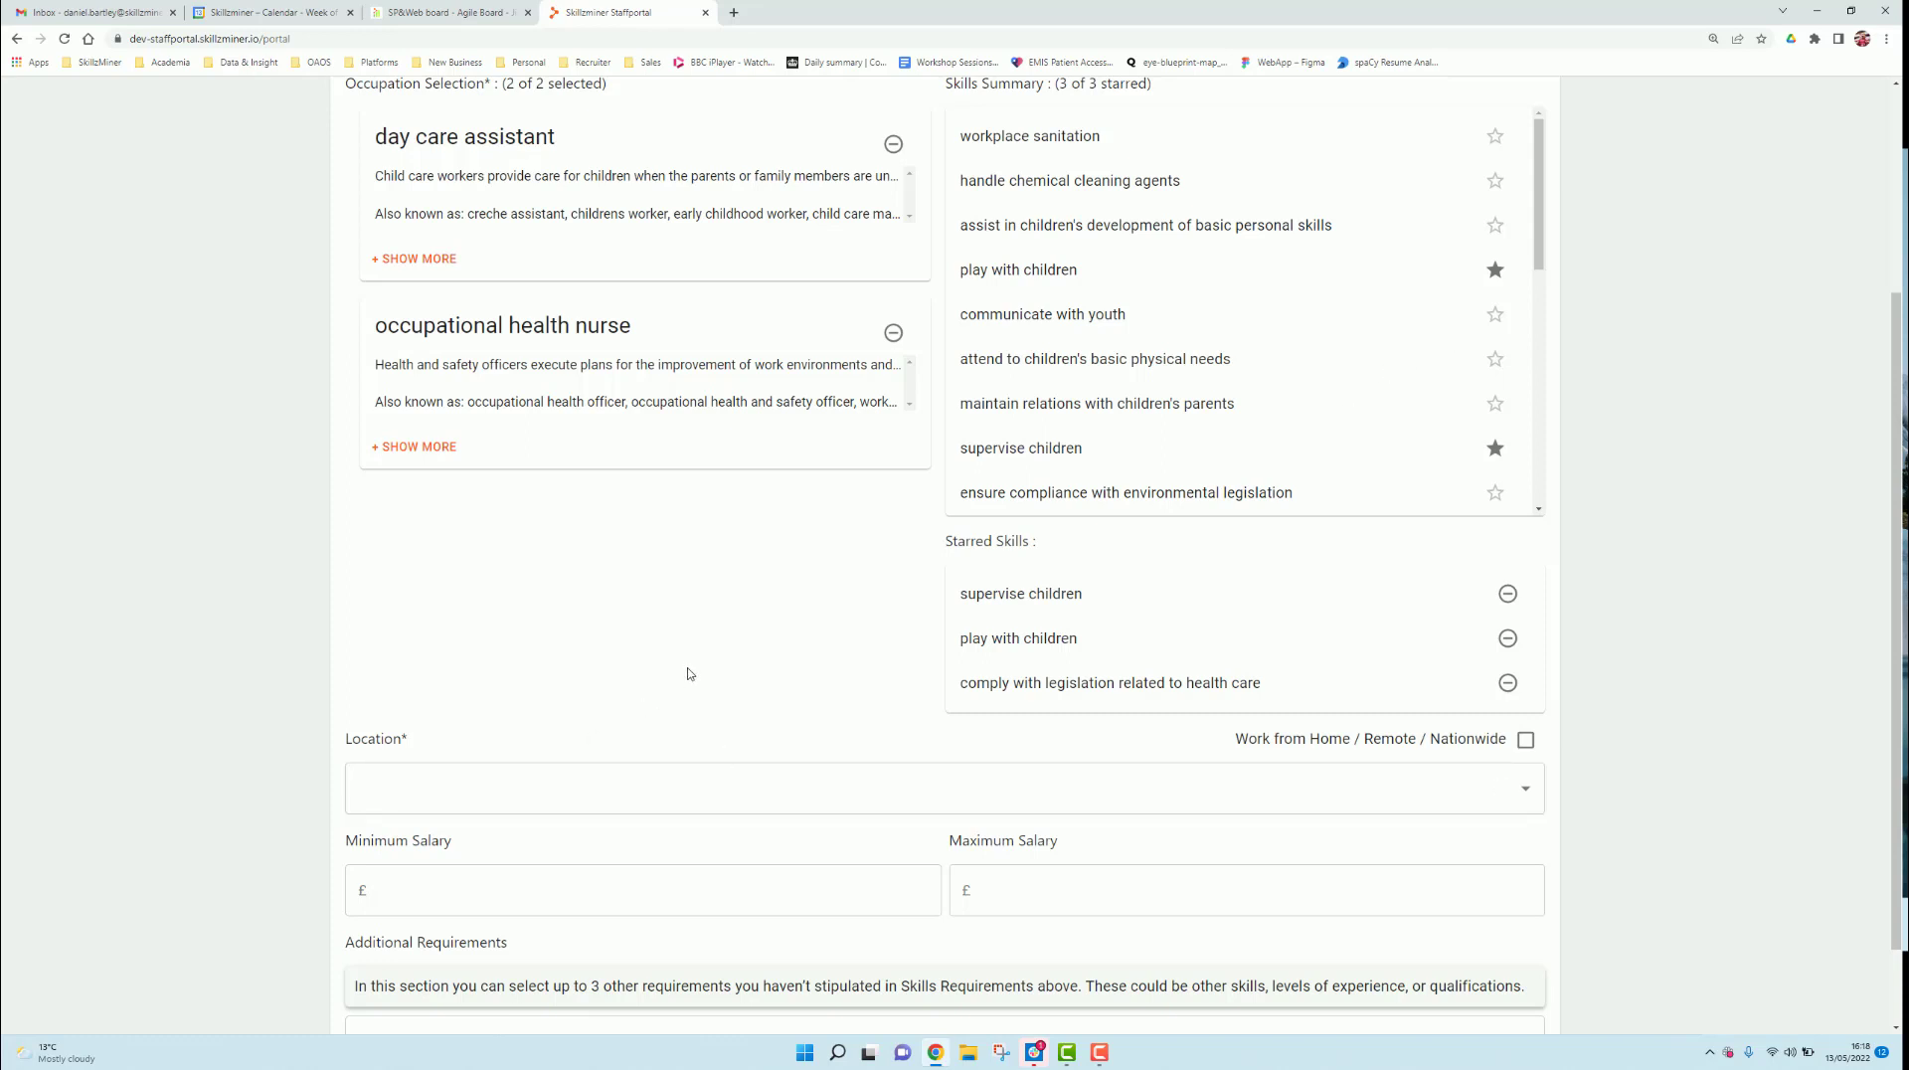
pyautogui.scroll(-1, 452, 765)
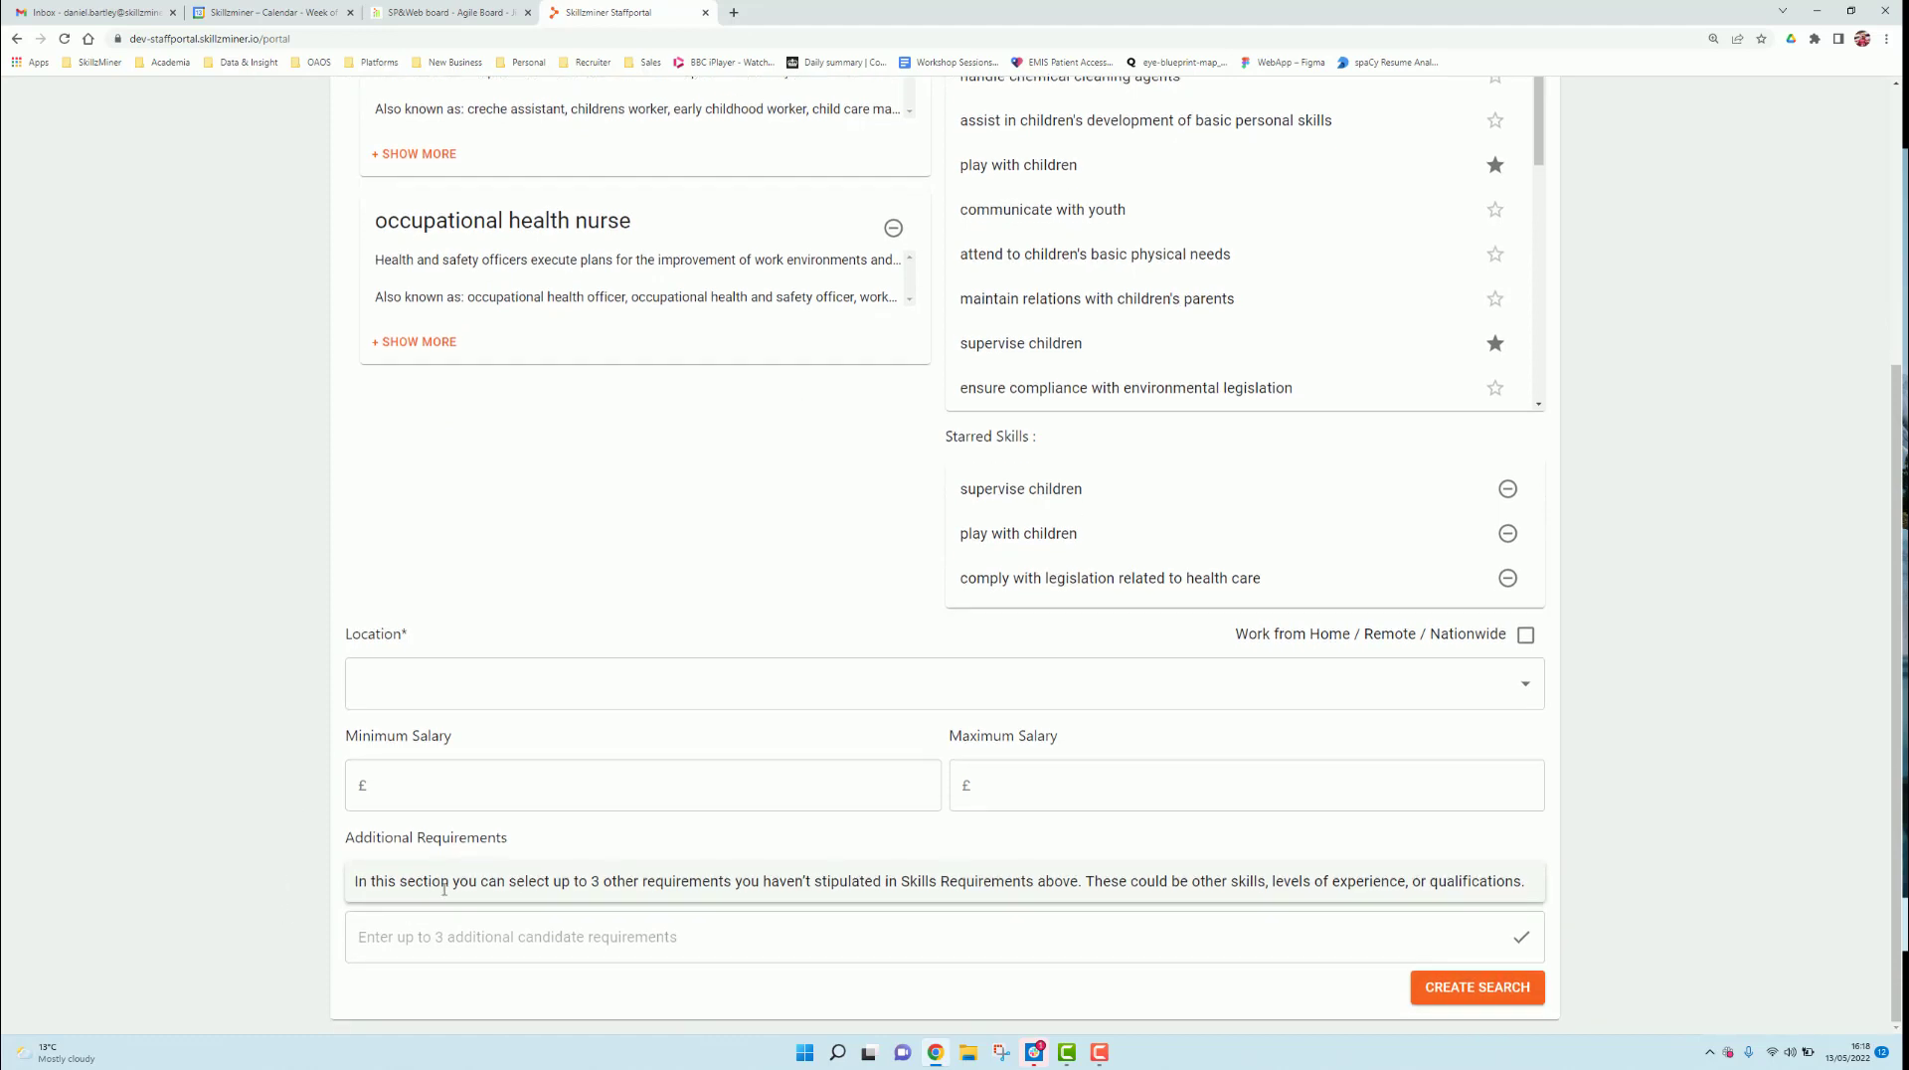